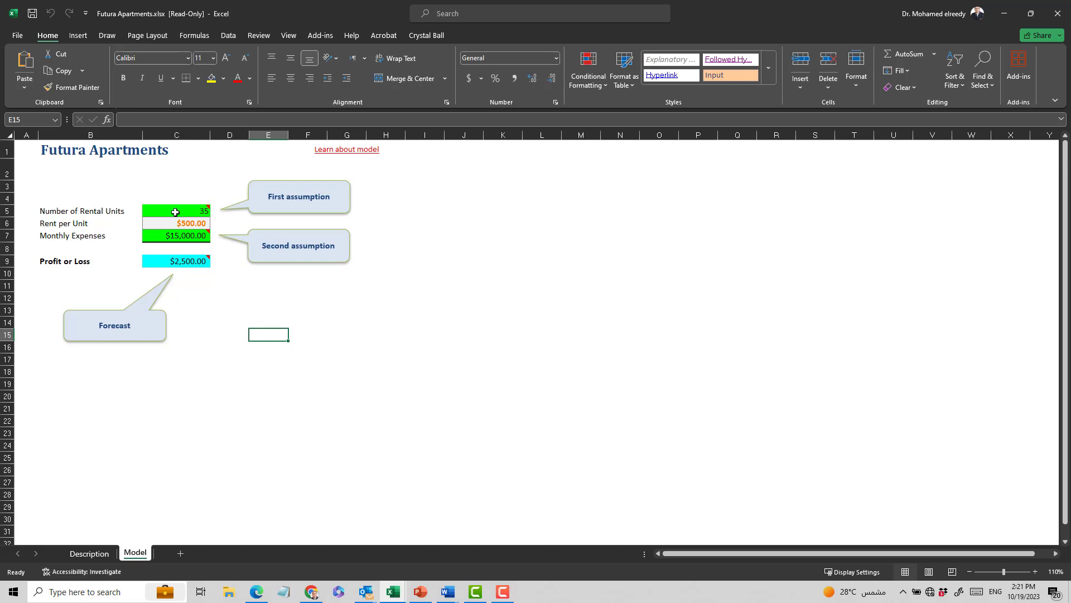
Inspect the assumption notes for rental units and monthly expenses and the rent per unit, and close the Futura Apartments workbook
mouse_move(177, 210)
click(185, 227)
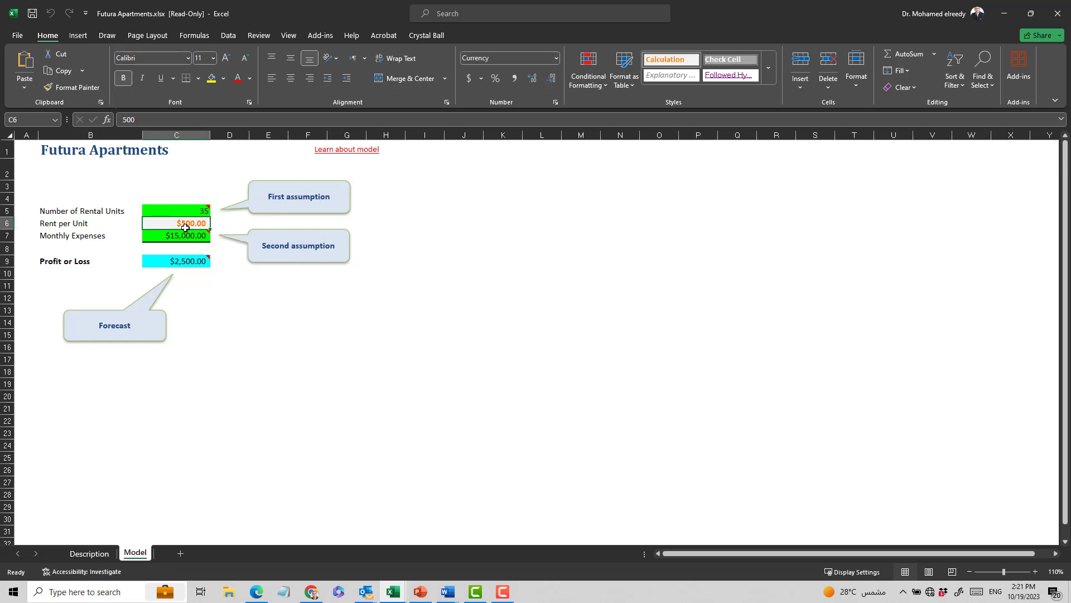
mouse_move(176, 212)
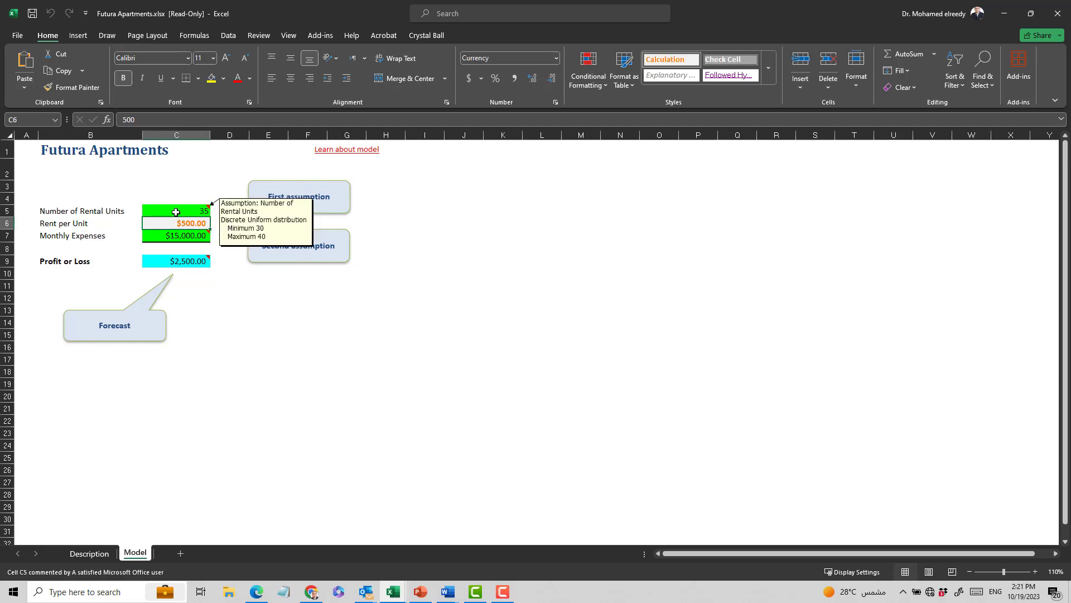
mouse_move(179, 237)
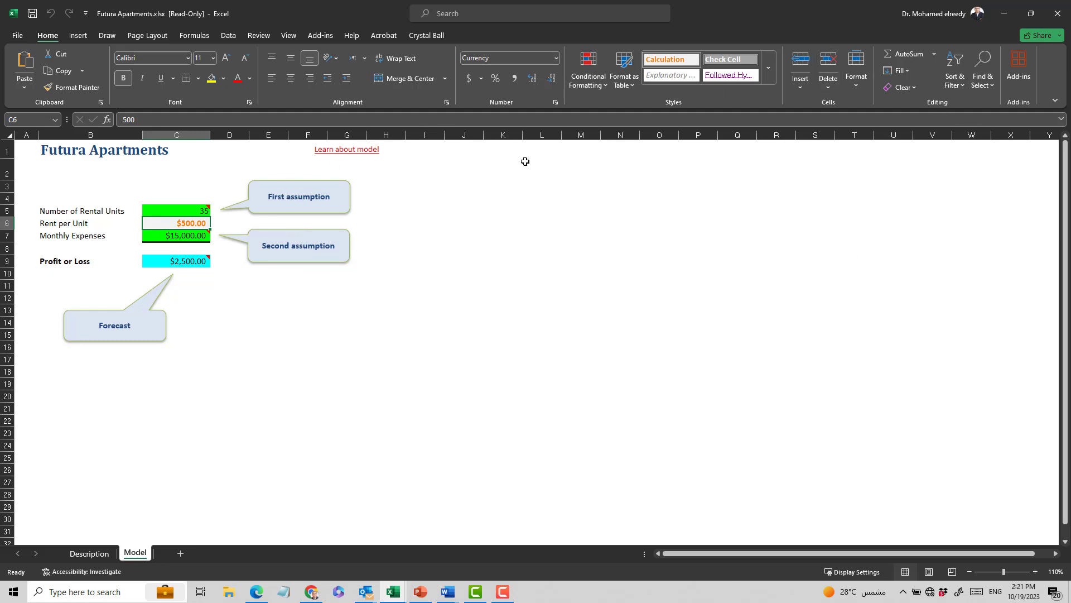
click(1053, 18)
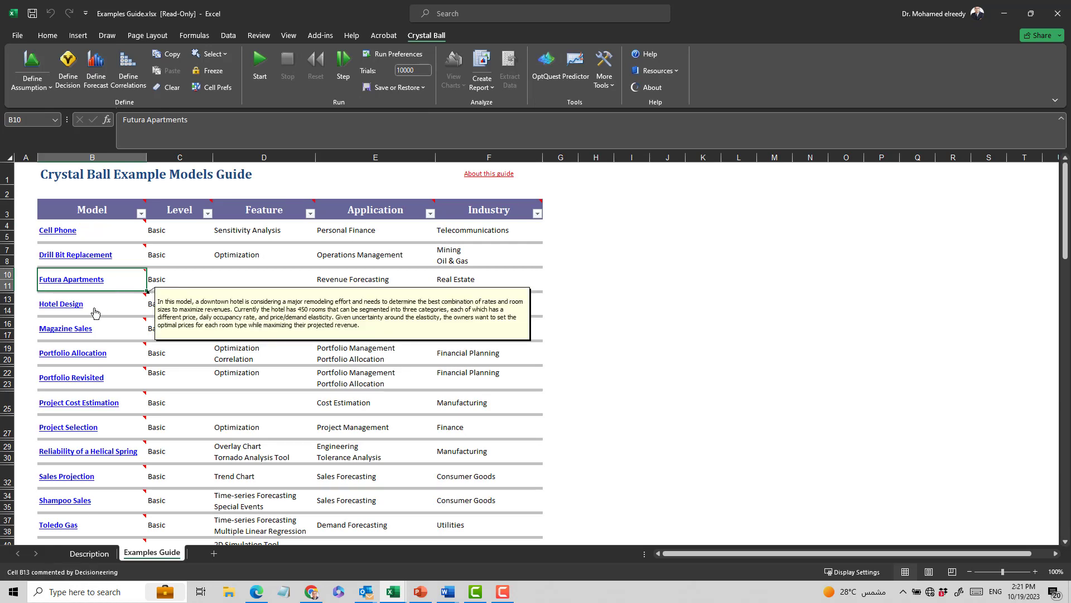
Open the Shampoo Sales example model from the Examples Guide
scroll(95, 312, down, 1)
scroll(95, 313, down, 2)
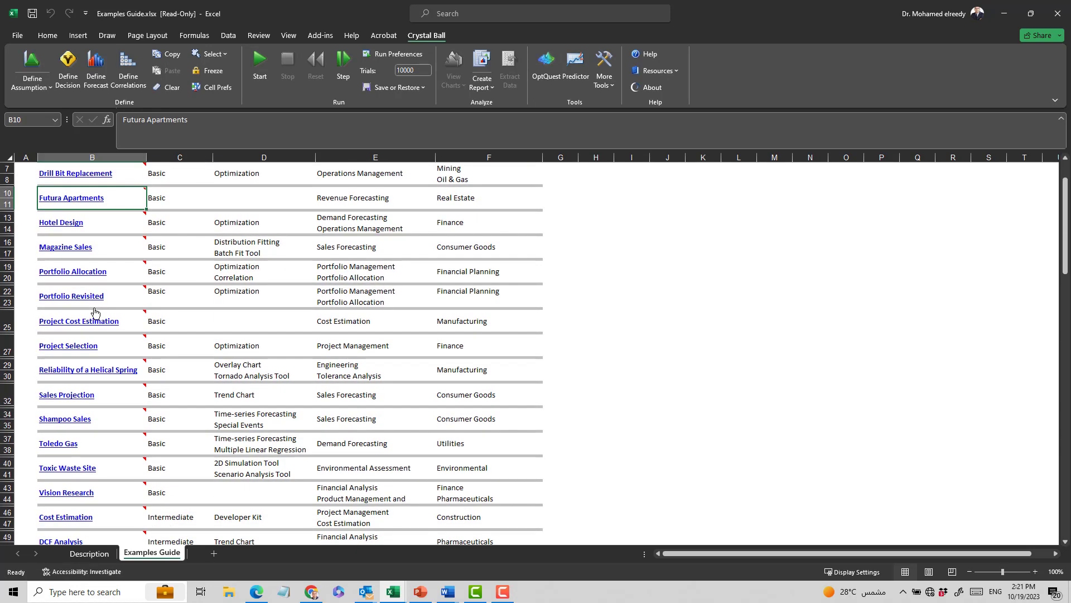
scroll(94, 313, down, 1)
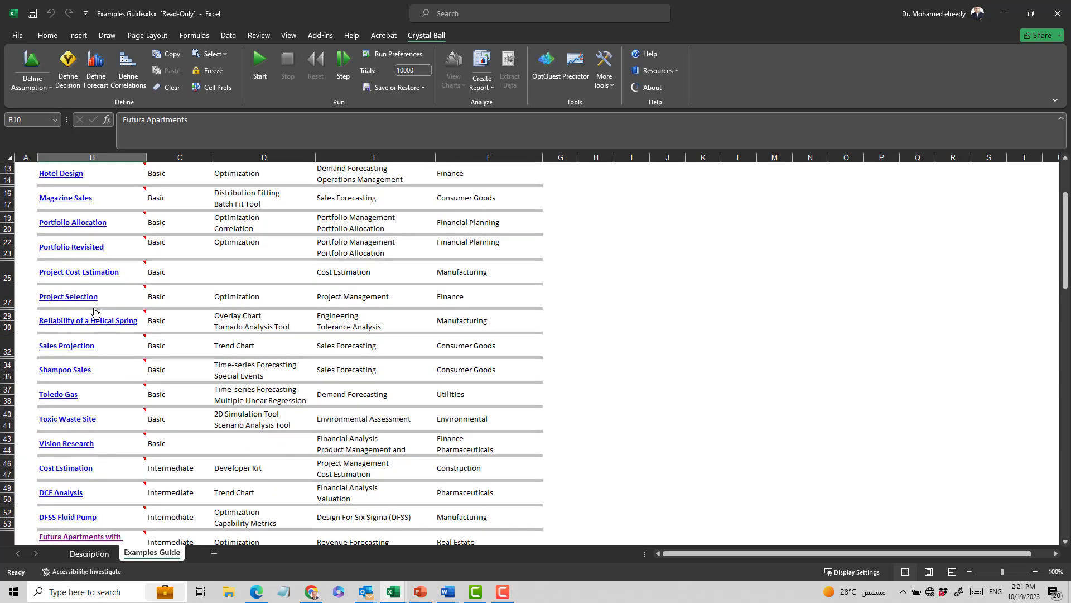
scroll(94, 313, down, 1)
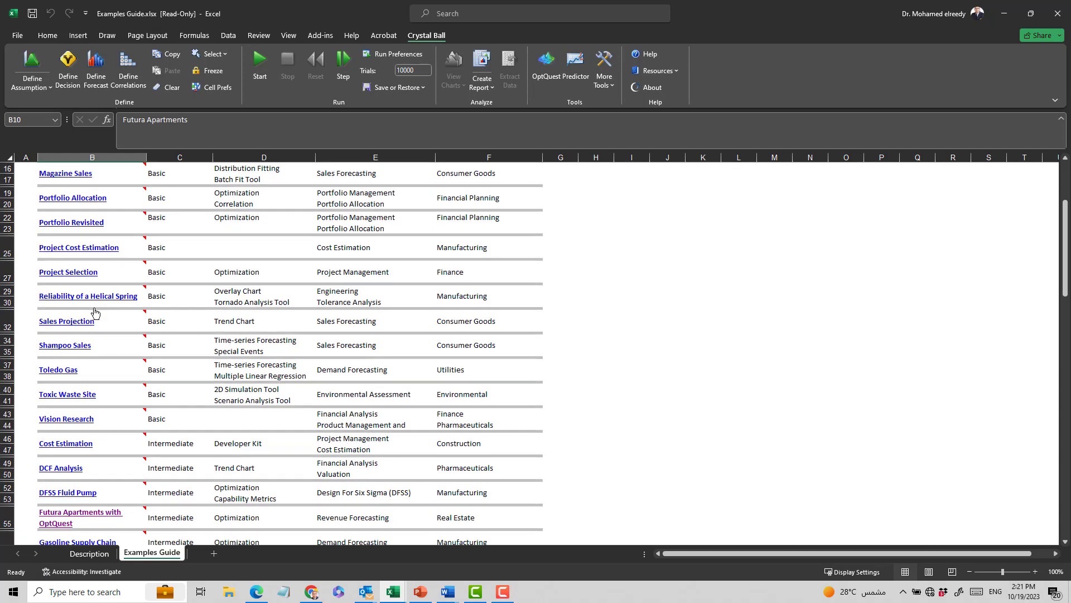
click(79, 348)
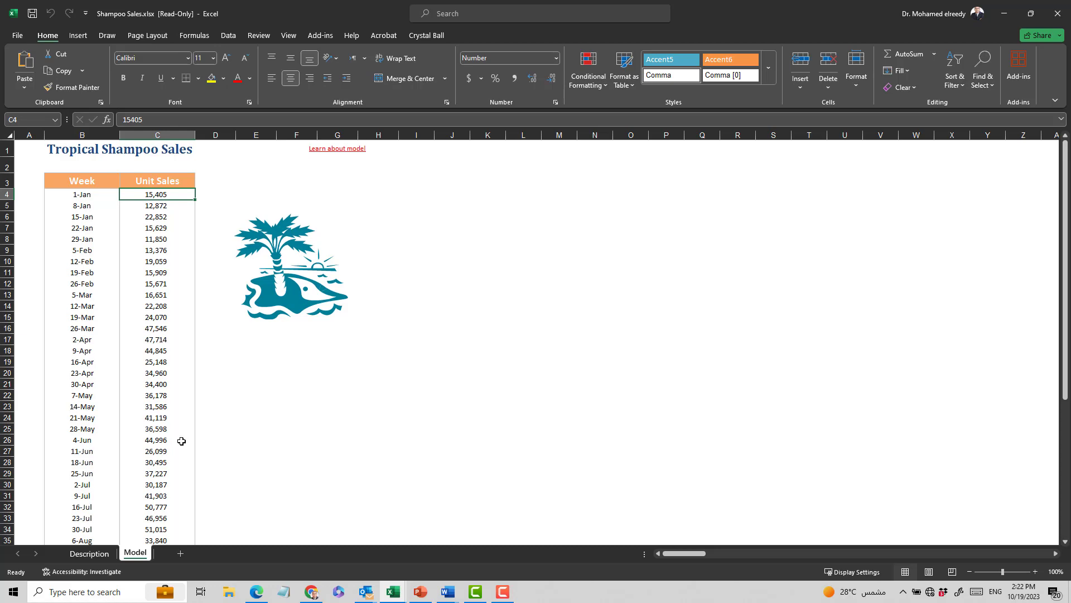
Review the weekly unit sales data down to 24-Sep and close the Shampoo Sales workbook
scroll(181, 440, down, 4)
scroll(181, 421, up, 4)
scroll(170, 456, down, 3)
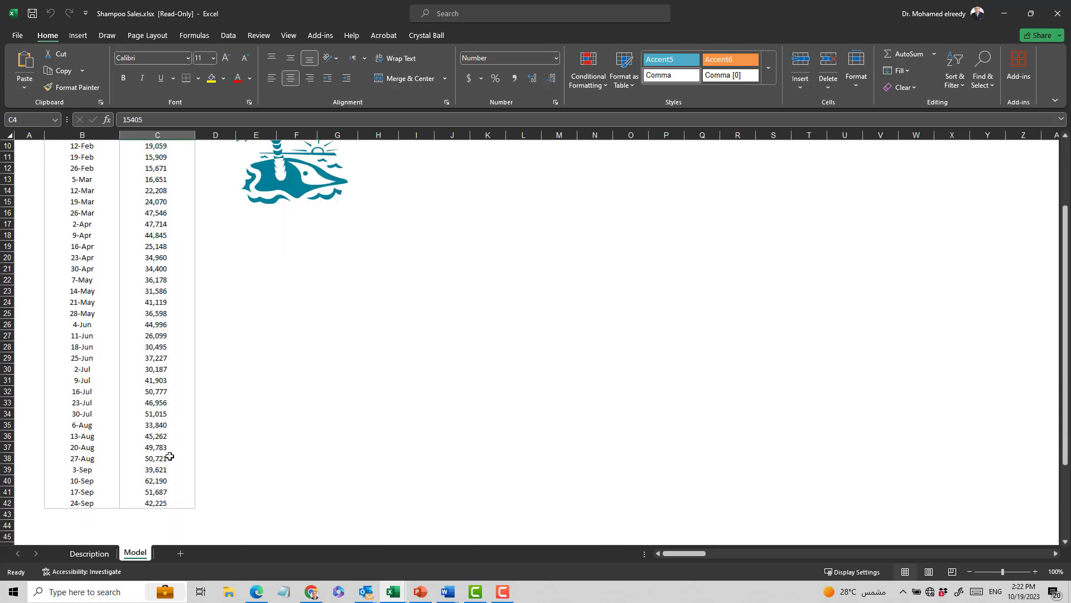
click(1058, 22)
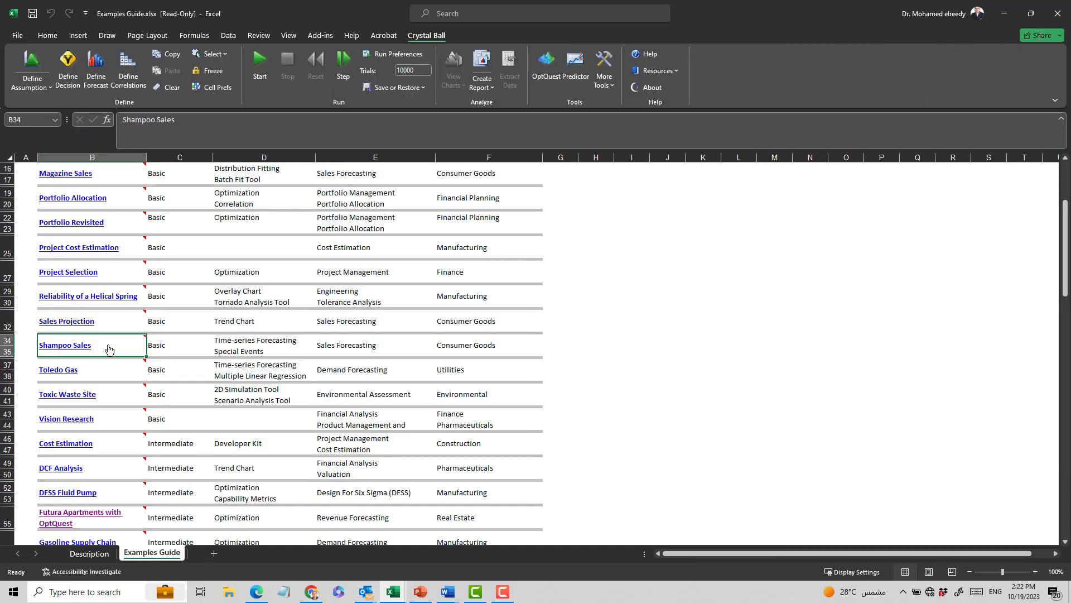
Open the Hotel Design example model from the Examples Guide
scroll(108, 349, up, 1)
scroll(108, 349, up, 3)
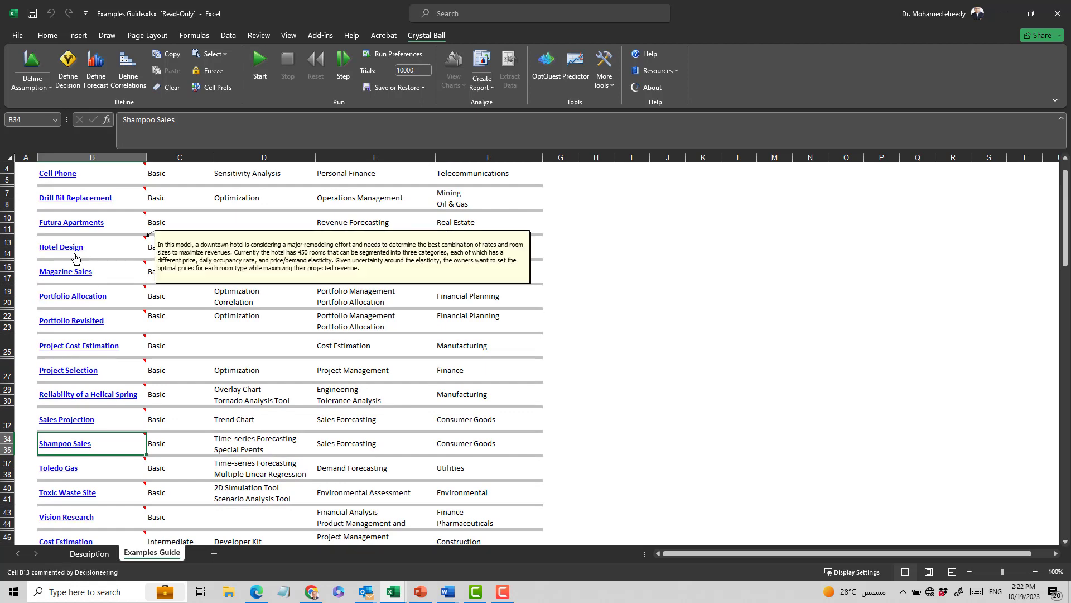
click(74, 258)
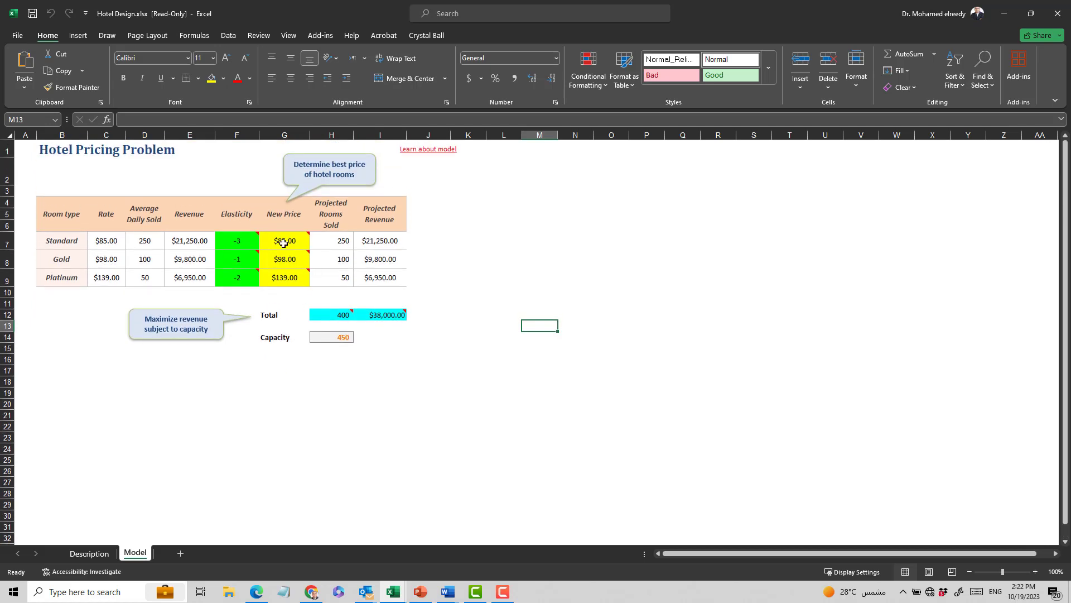
Examine the Standard room's new price and the total projected revenue, and close the Hotel Design workbook
mouse_move(281, 243)
mouse_move(380, 317)
click(1056, 13)
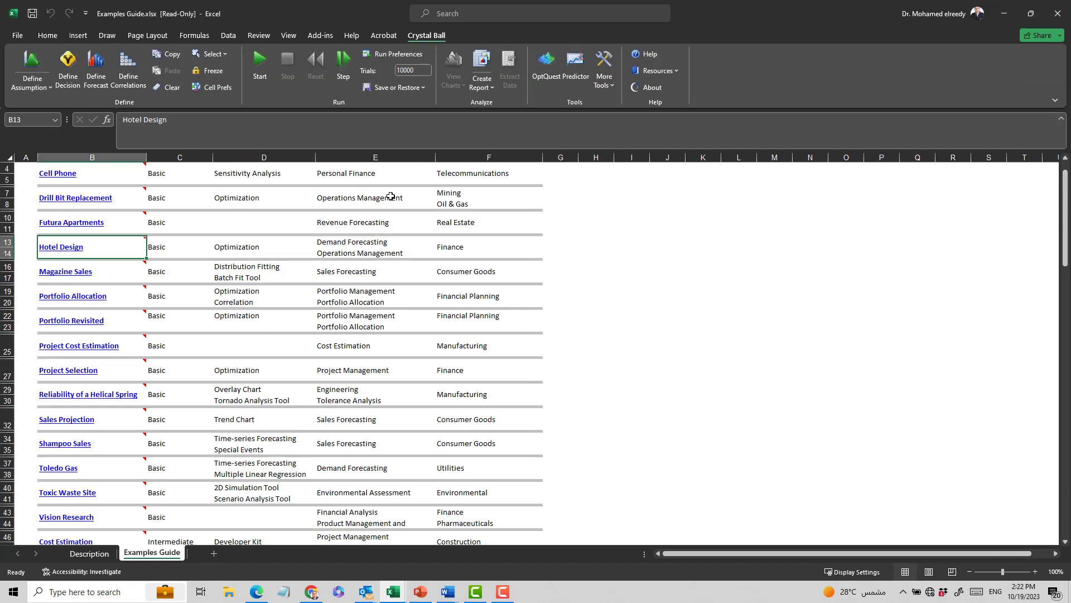
Open the Project Cost Estimation example model and view its project total section
mouse_move(92, 330)
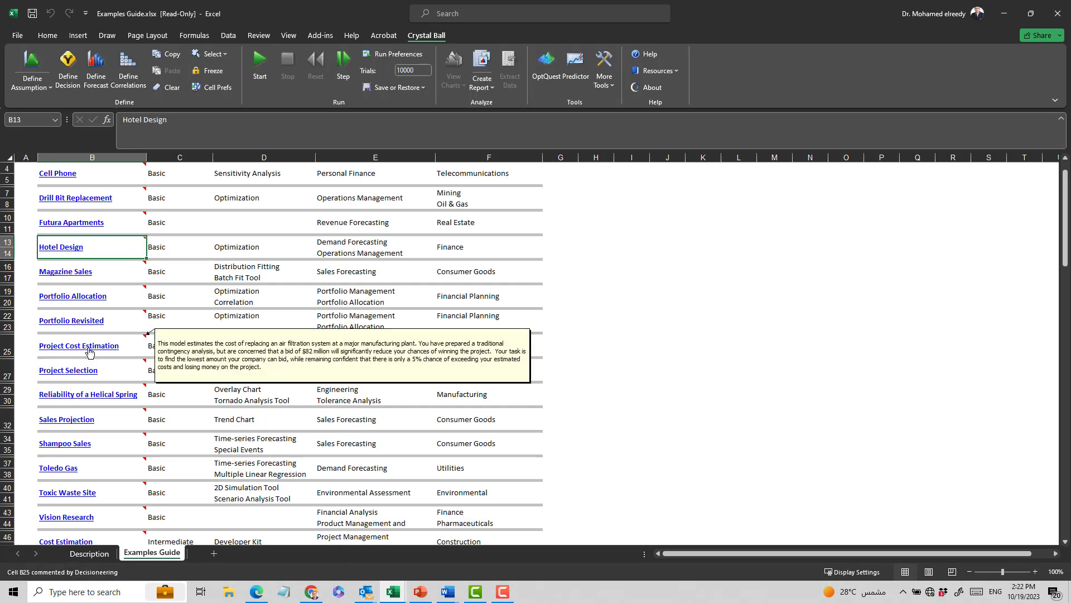
click(88, 352)
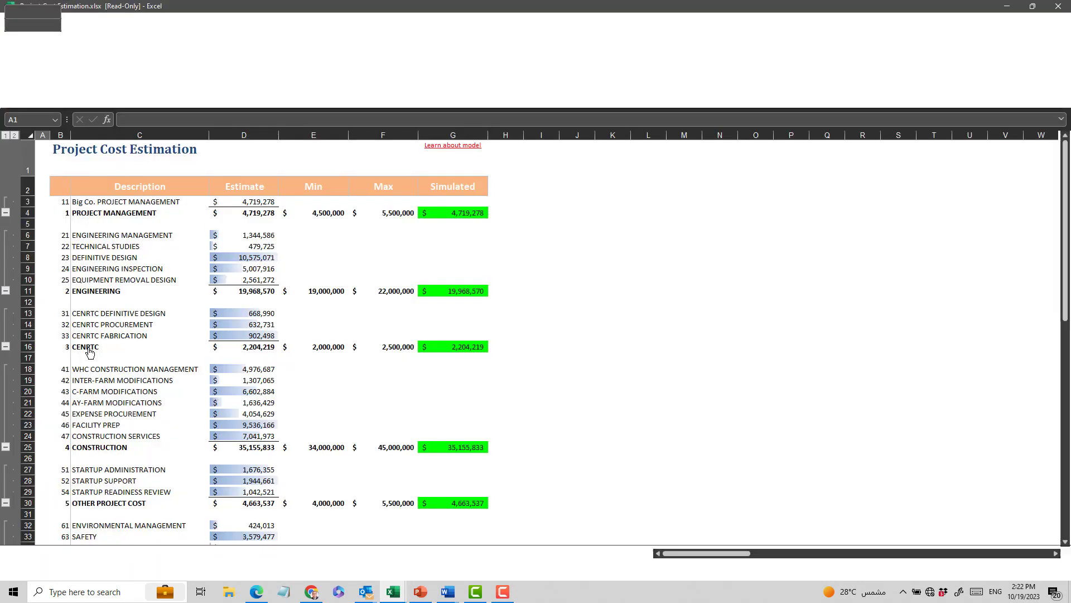
scroll(159, 268, down, 5)
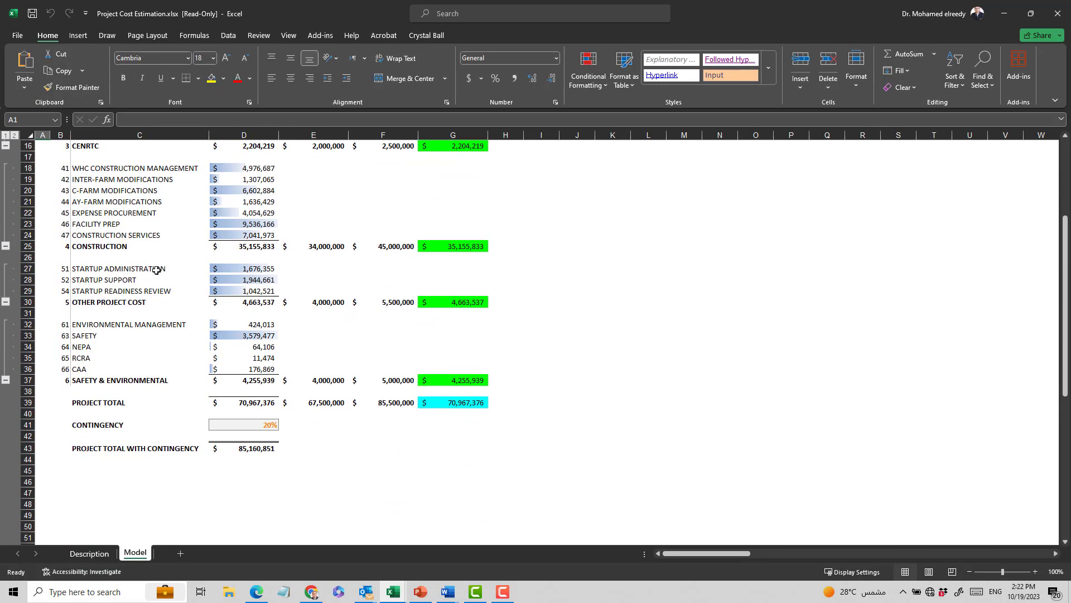
Inspect the contingency percentage in the cost model and close the Project Cost Estimation workbook
click(120, 424)
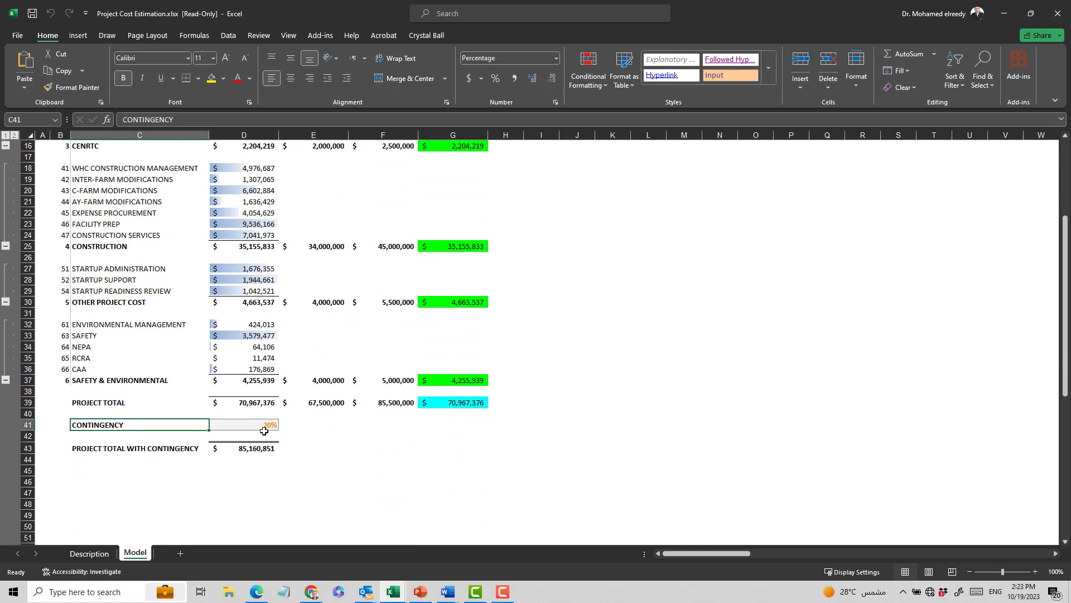
click(243, 426)
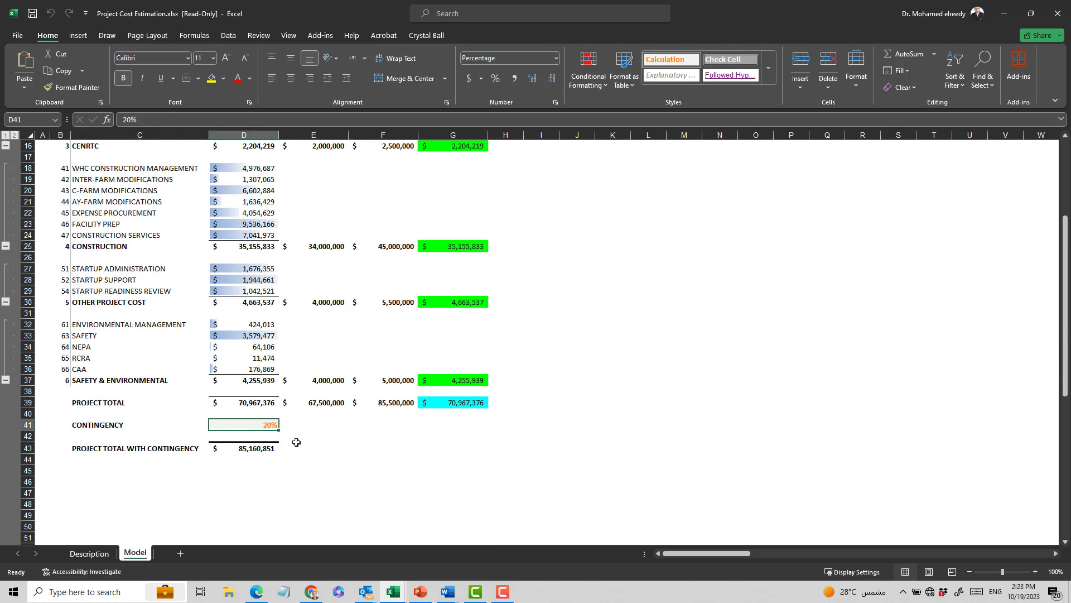
scroll(296, 441, up, 5)
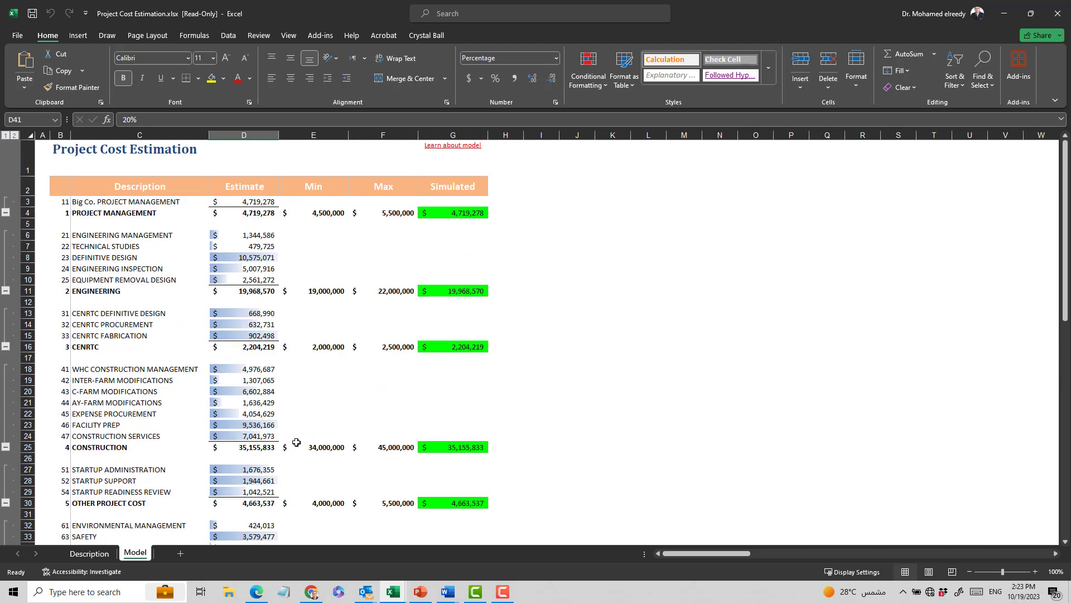
click(1057, 14)
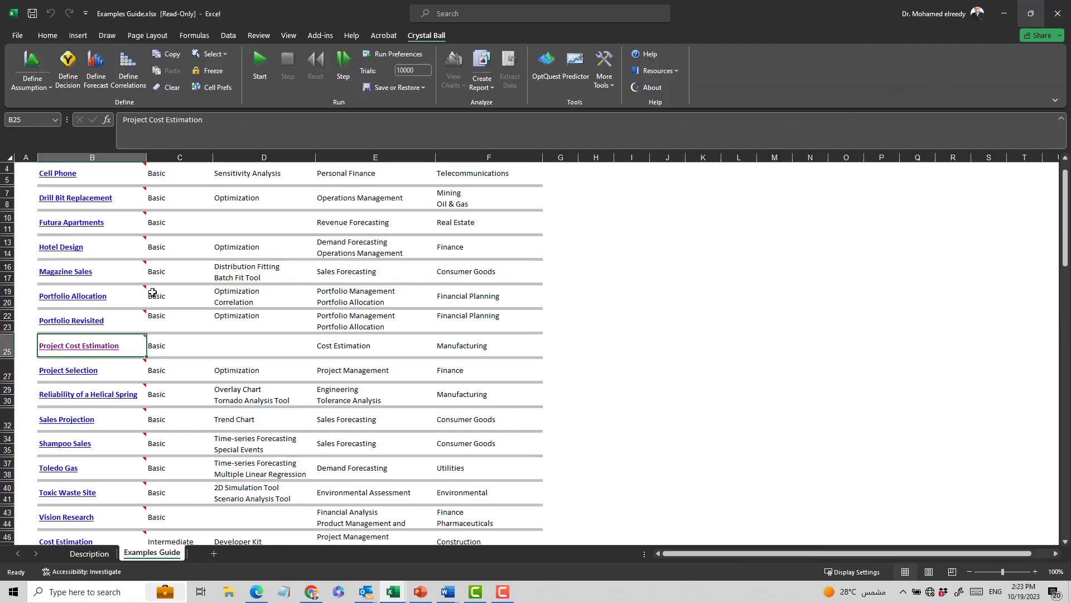
Look through the basic and intermediate examples in the guide and open the Oil Field Development model
scroll(152, 292, up, 2)
scroll(153, 293, down, 5)
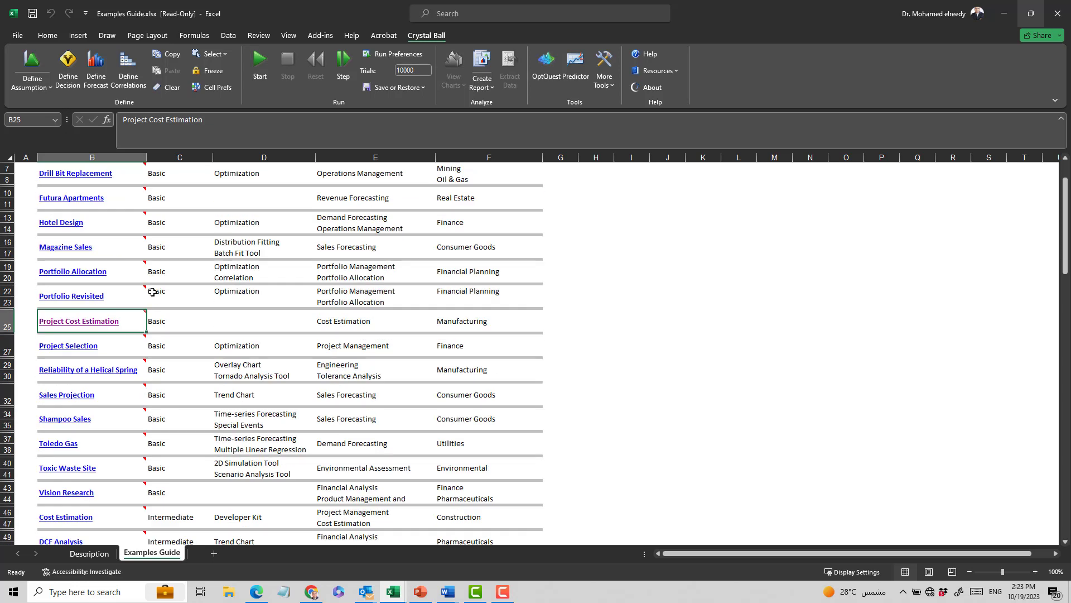
scroll(152, 293, down, 2)
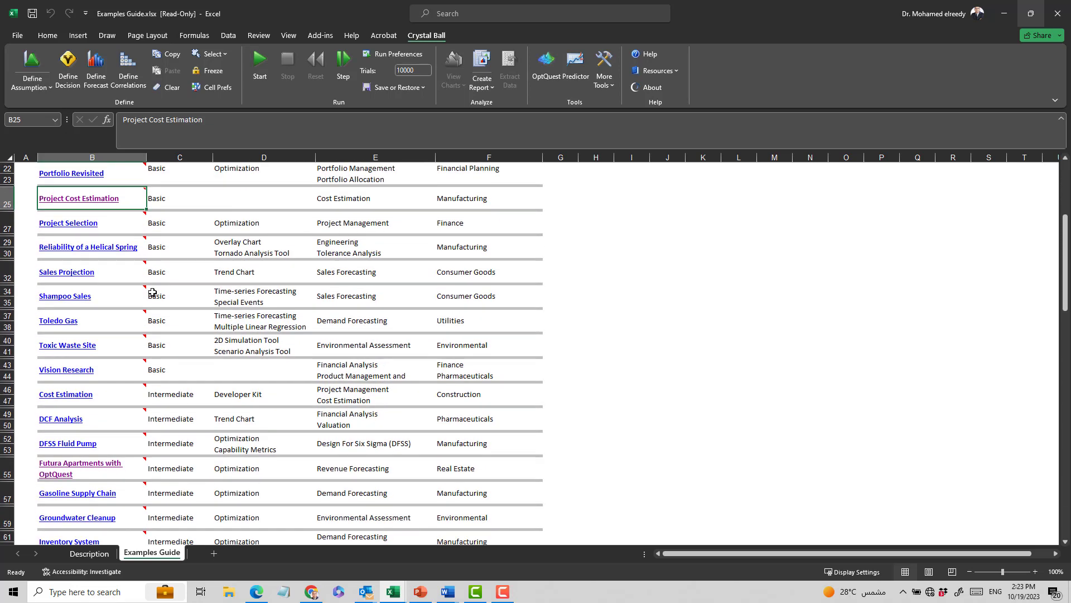
scroll(153, 292, down, 3)
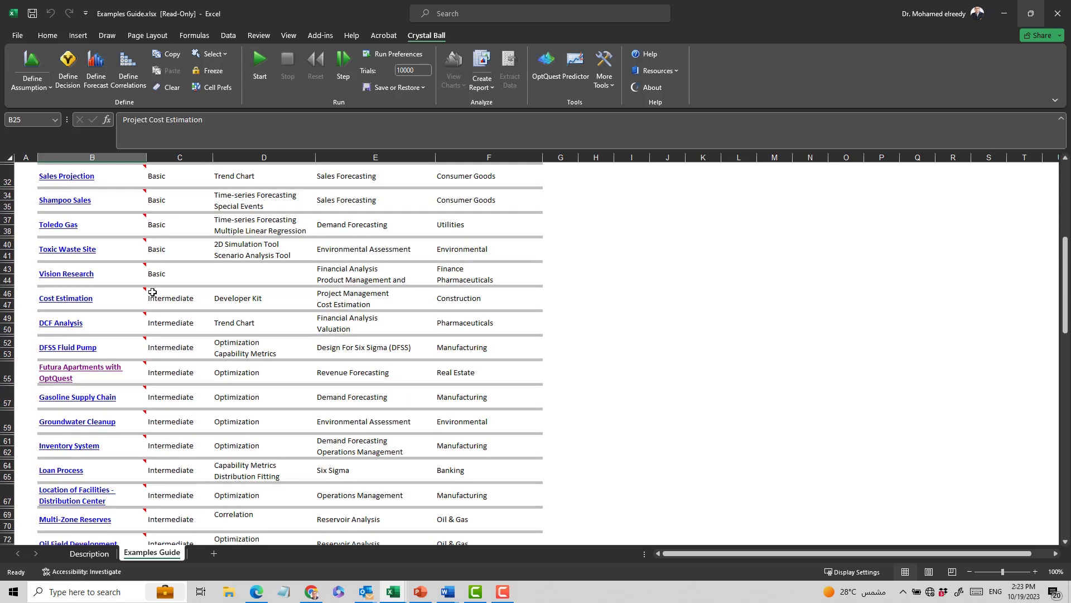
scroll(153, 293, down, 3)
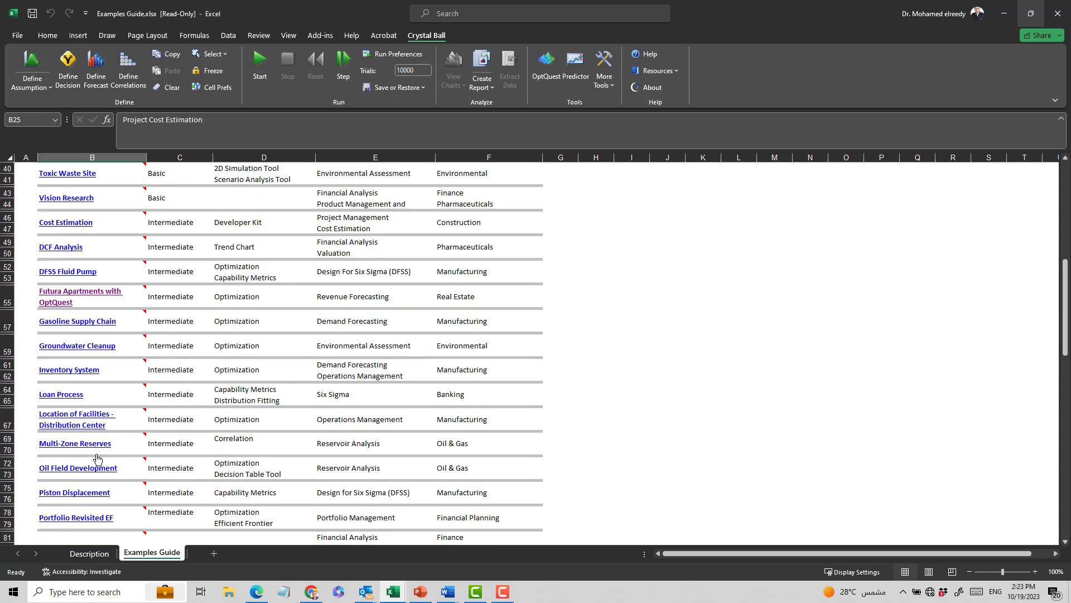
click(79, 472)
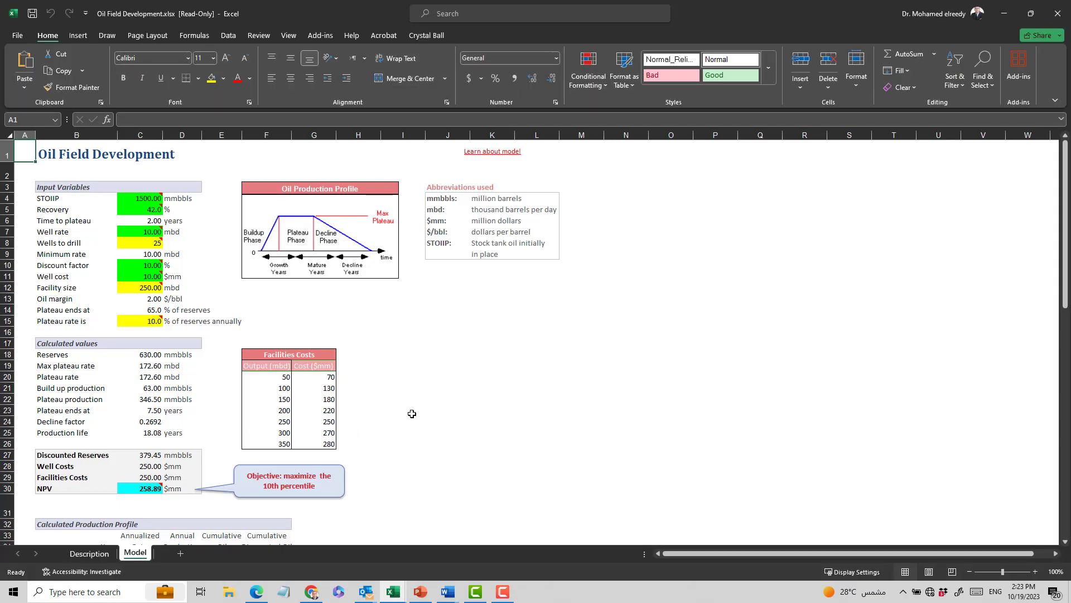
Inspect the NPV forecast among the calculated values and close the Oil Field Development workbook
click(82, 485)
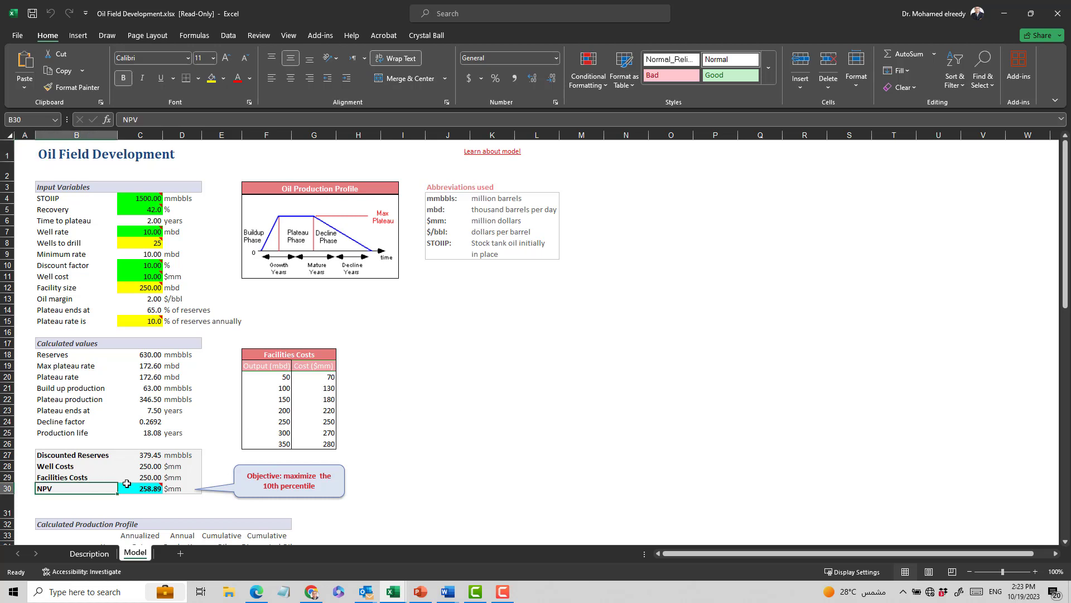
click(127, 483)
click(457, 422)
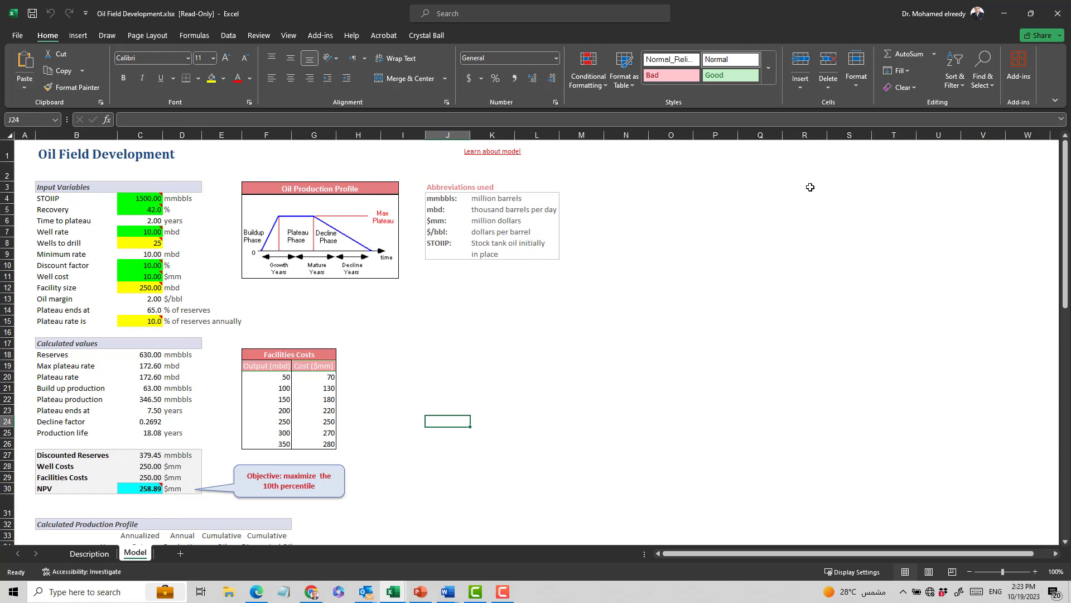
click(1057, 13)
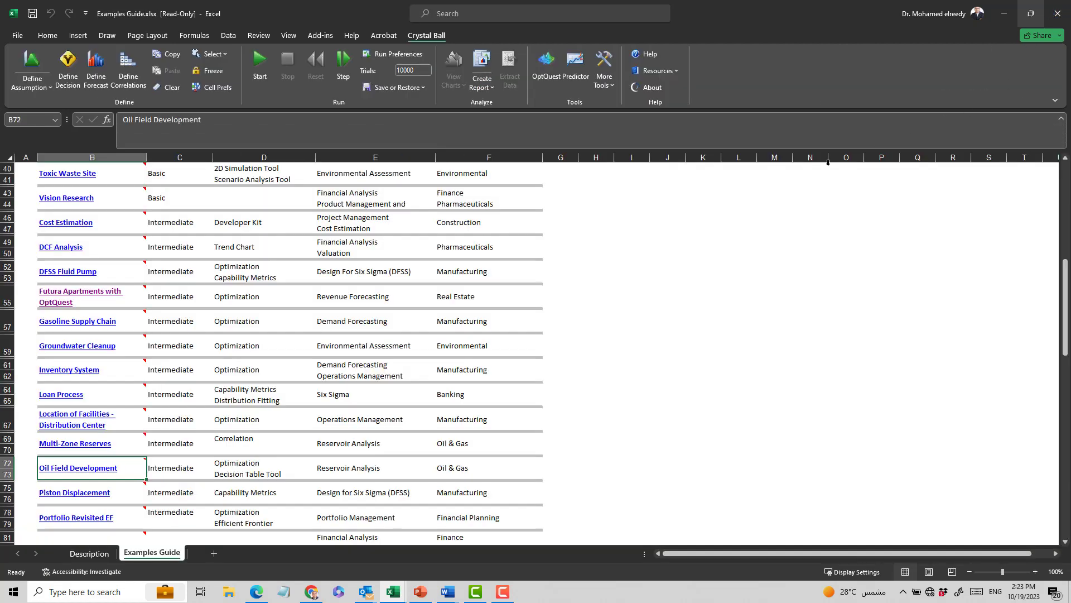
Look through the guide to its last advanced examples and open the Workforce with Queuing model
scroll(141, 313, down, 2)
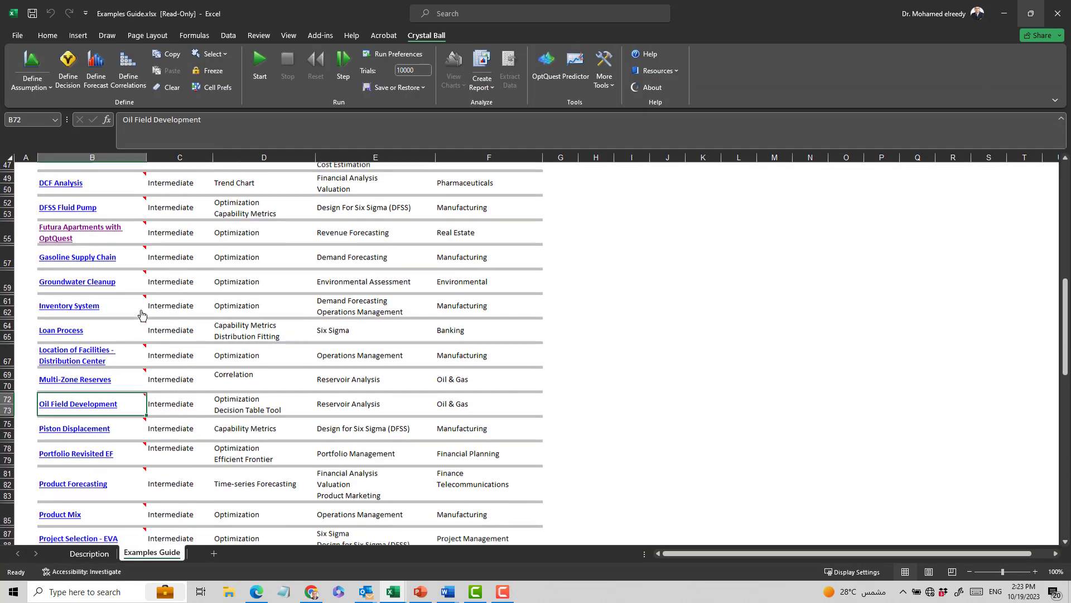
scroll(142, 314, down, 10)
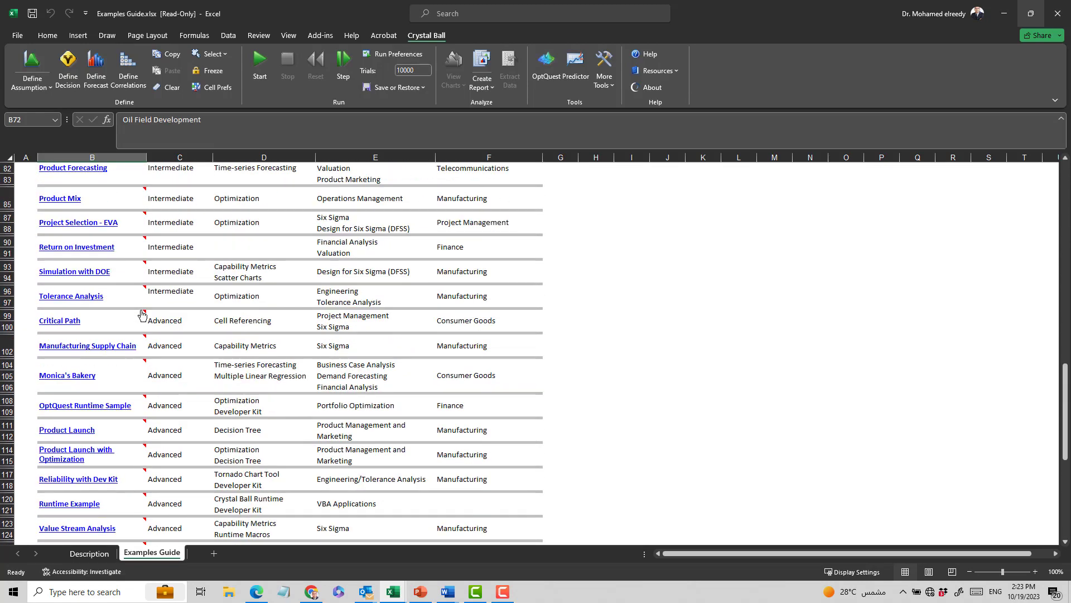
scroll(142, 314, down, 4)
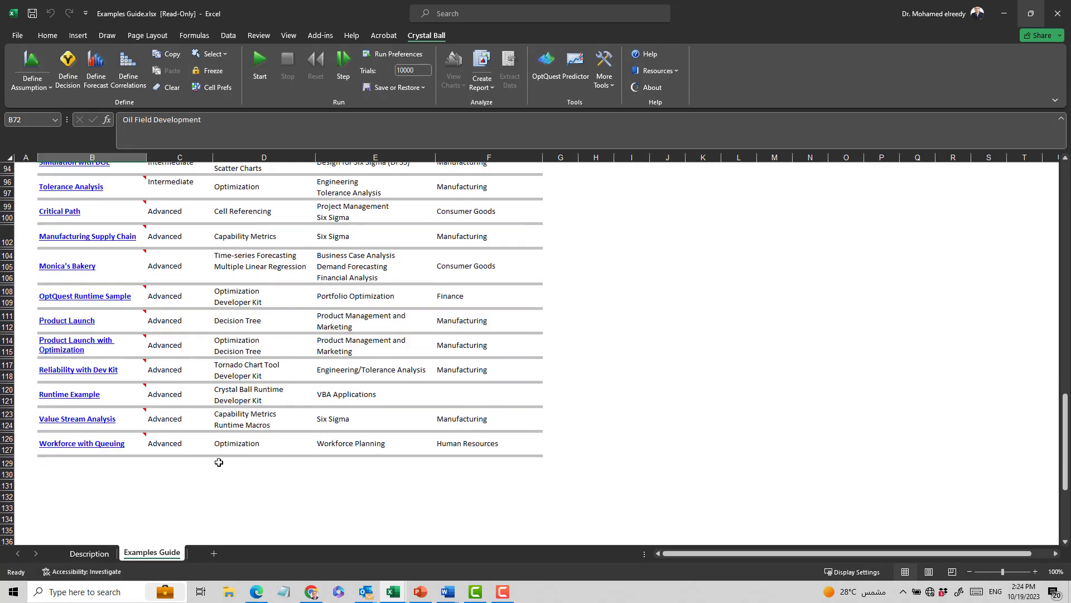
click(89, 444)
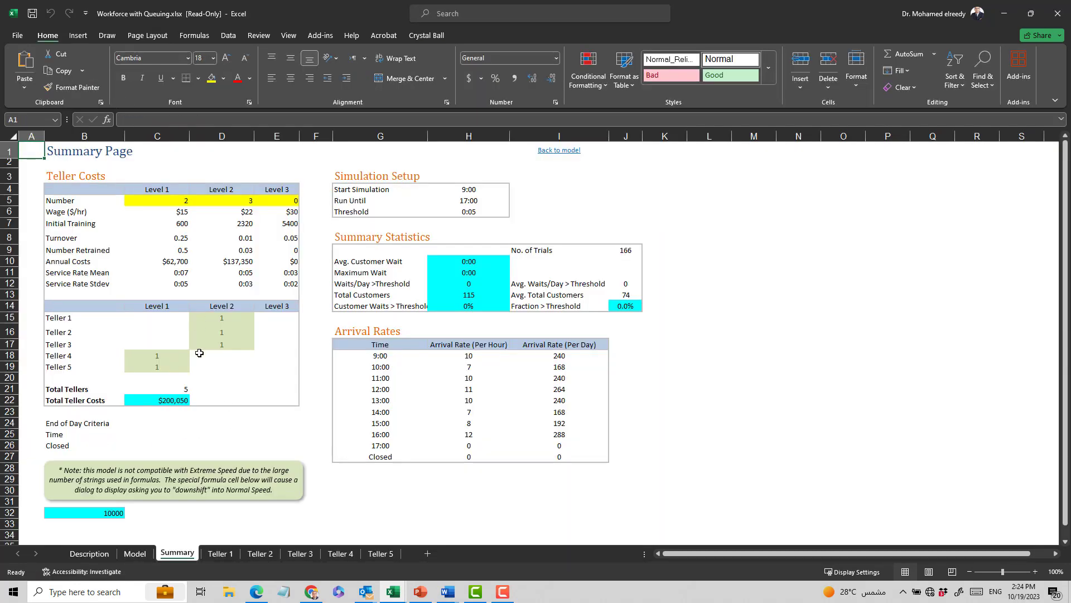
View the Teller 1, Teller 2 and Teller 3 sheets, and return through Summary to the Model sheet
click(222, 559)
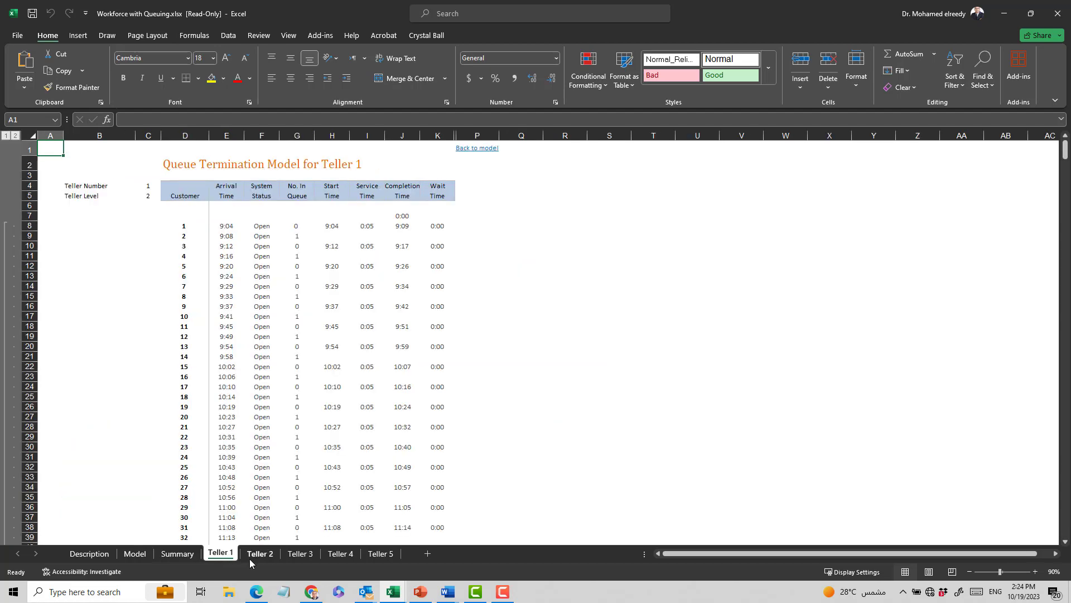
click(250, 558)
click(296, 558)
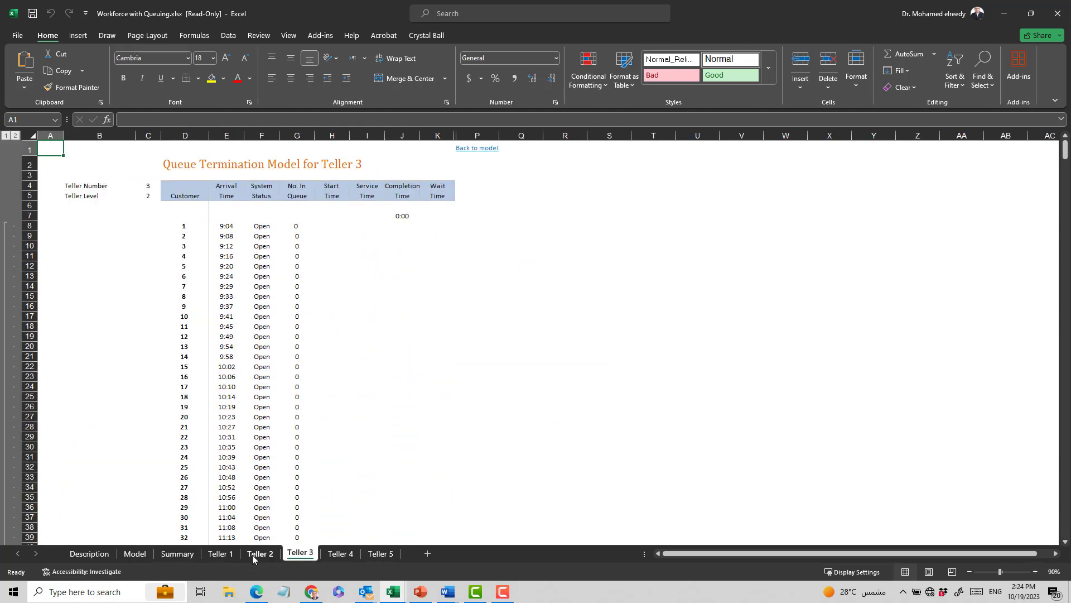
click(171, 552)
click(136, 555)
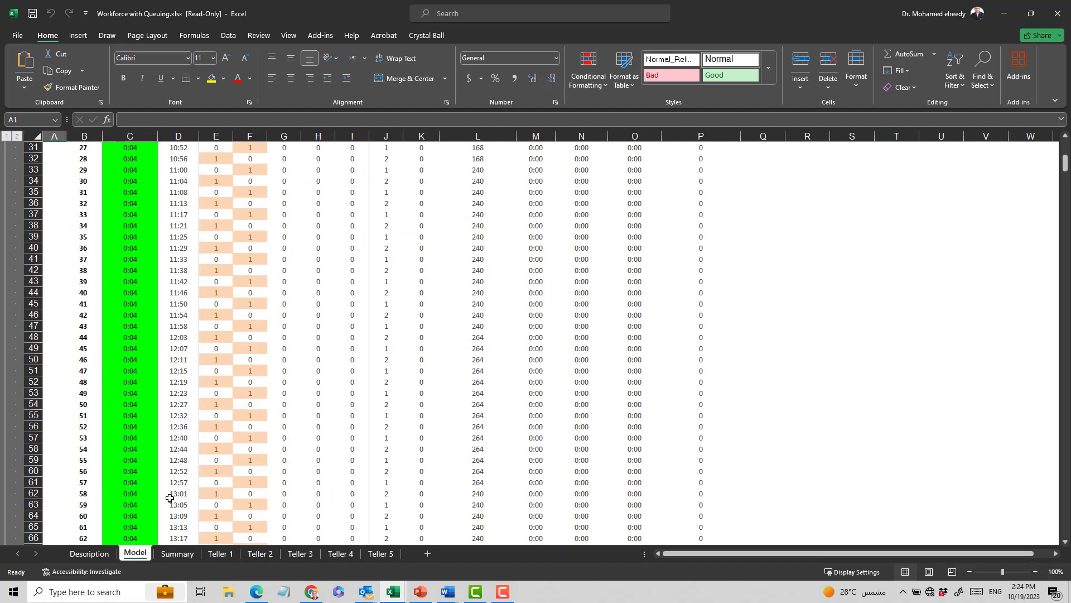
Review the Model, Summary and Teller 1 sheets, and close the Workforce with Queuing workbook without saving
scroll(203, 415, up, 10)
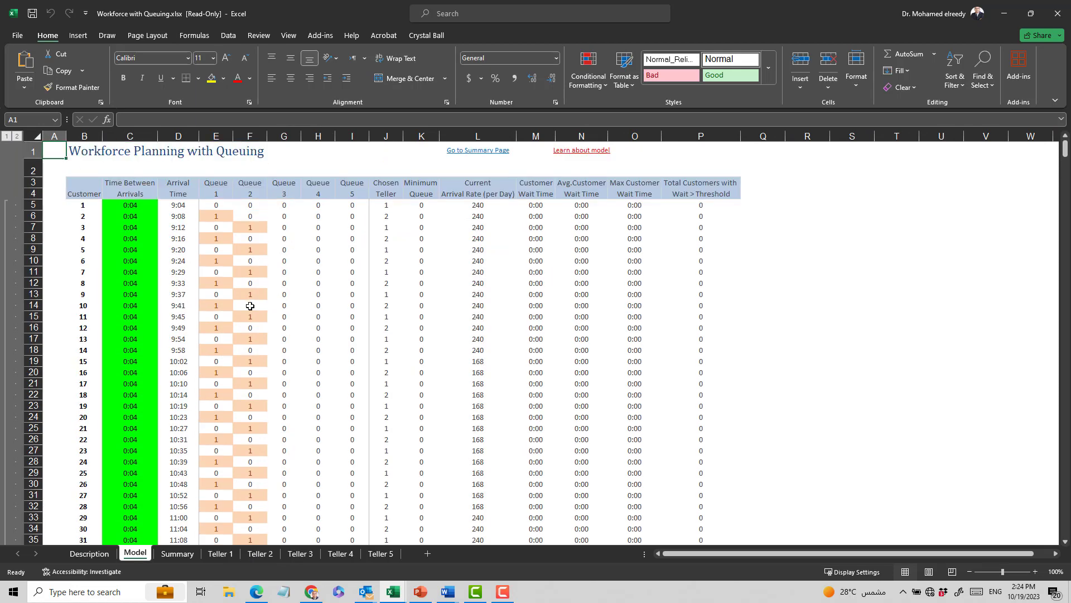
scroll(250, 306, down, 13)
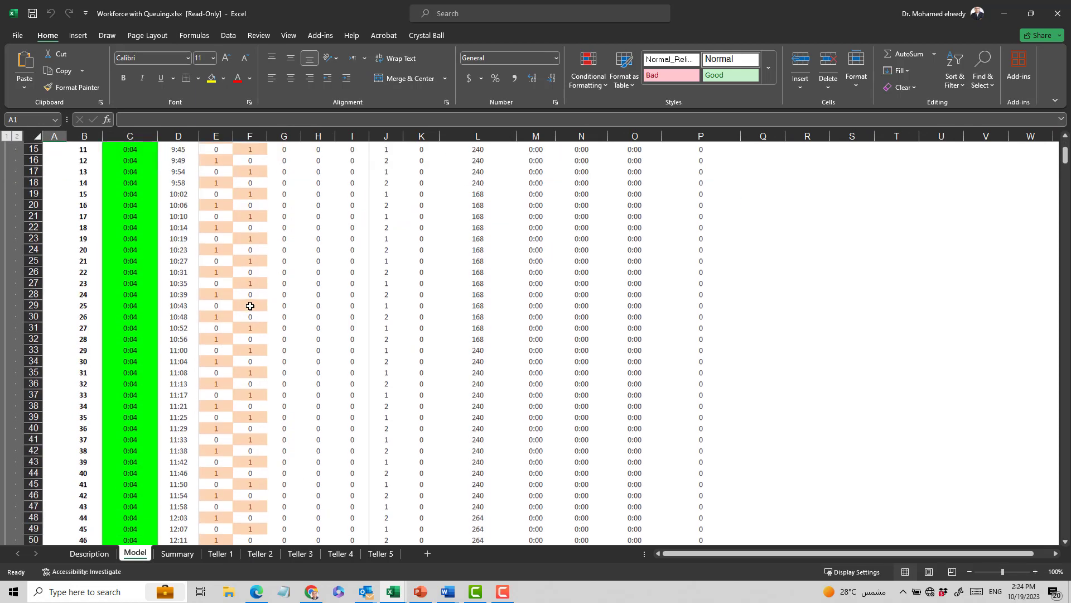
click(166, 559)
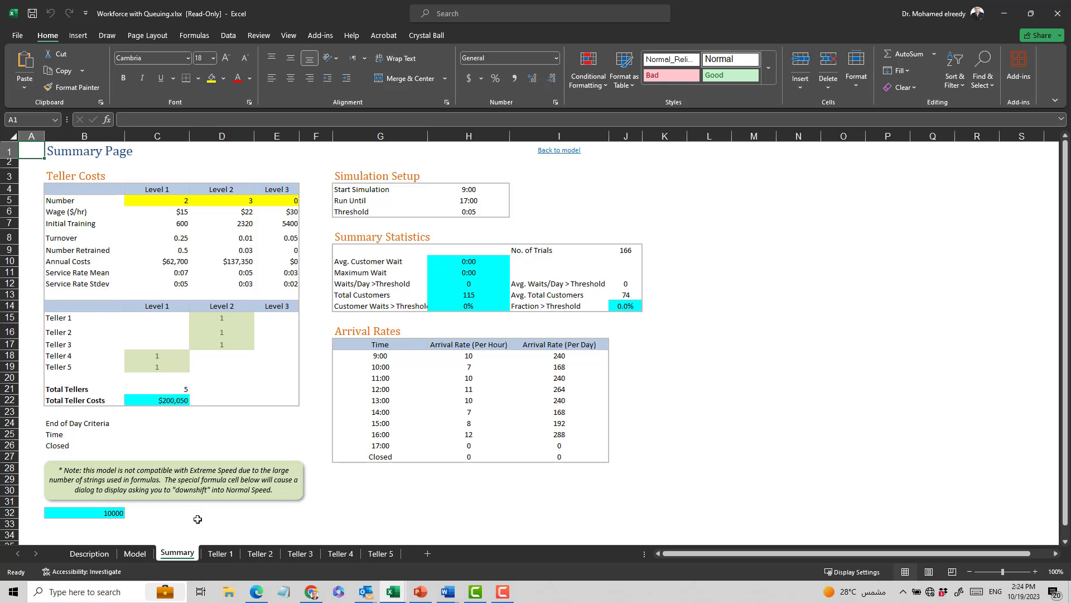
click(222, 554)
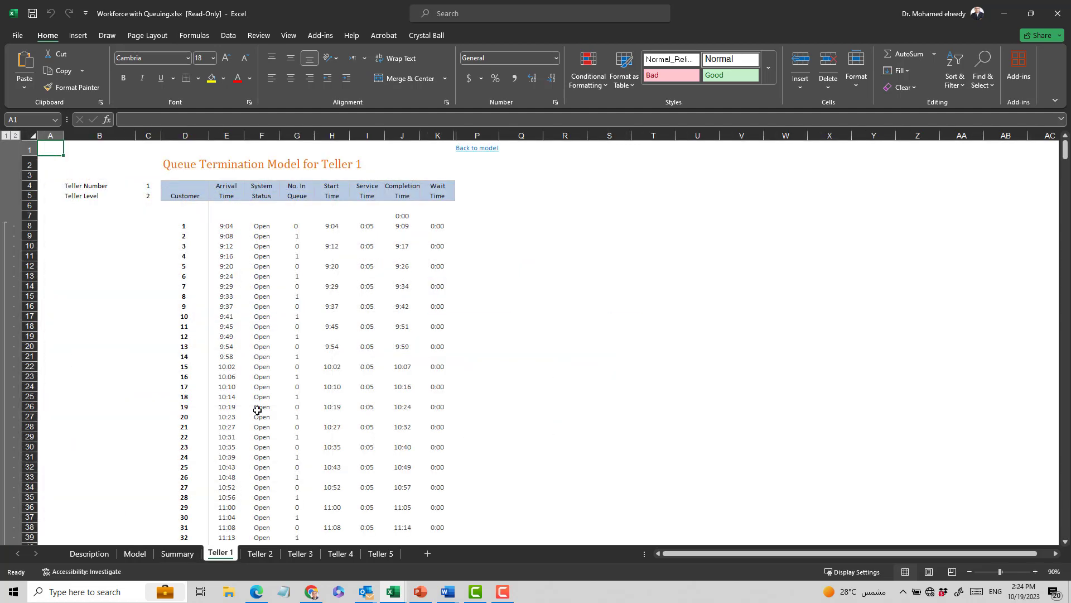
scroll(217, 251, down, 19)
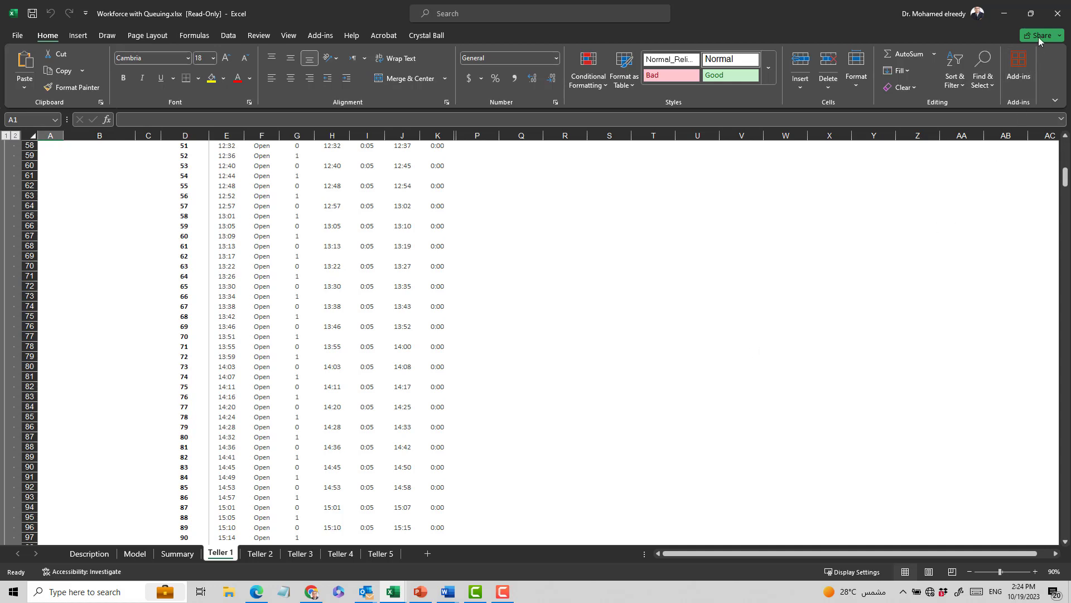
click(1057, 22)
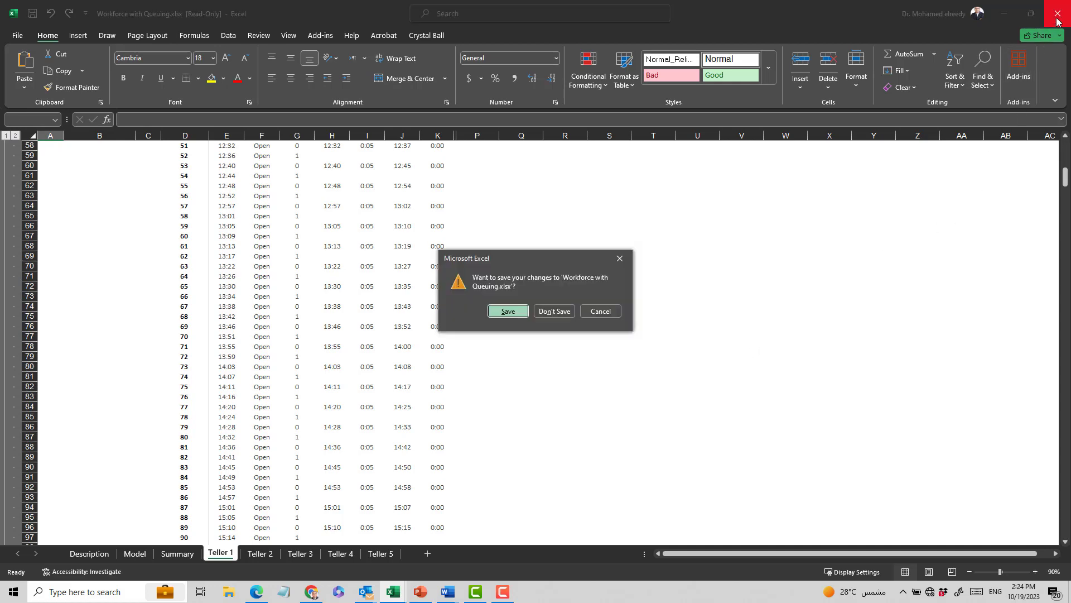
click(555, 311)
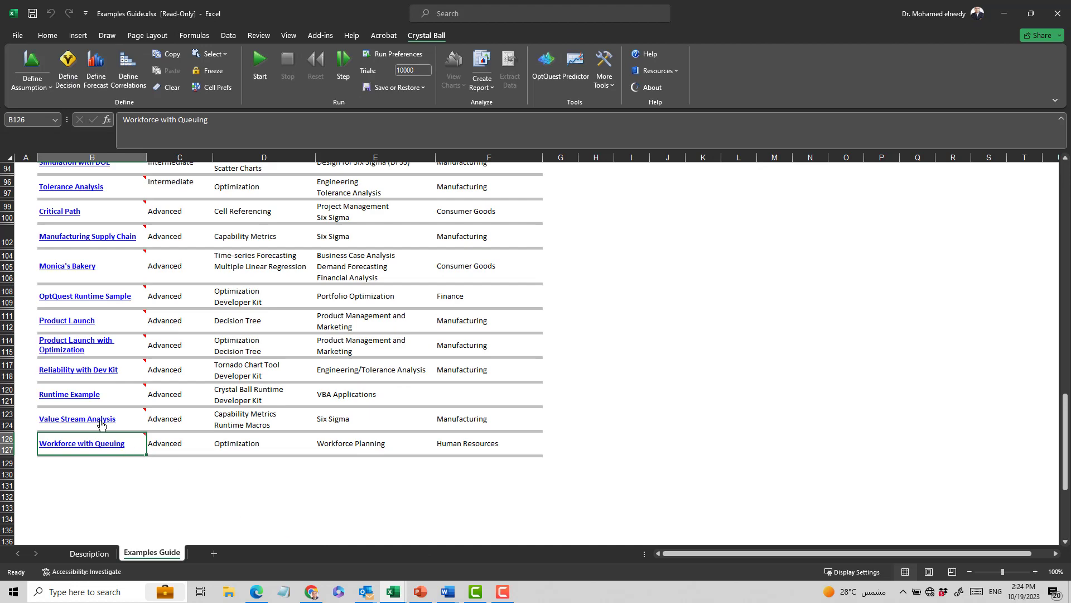
Open the Critical Path model from the examples guide and inspect the forecasts in its Crit Path column
scroll(101, 424, up, 5)
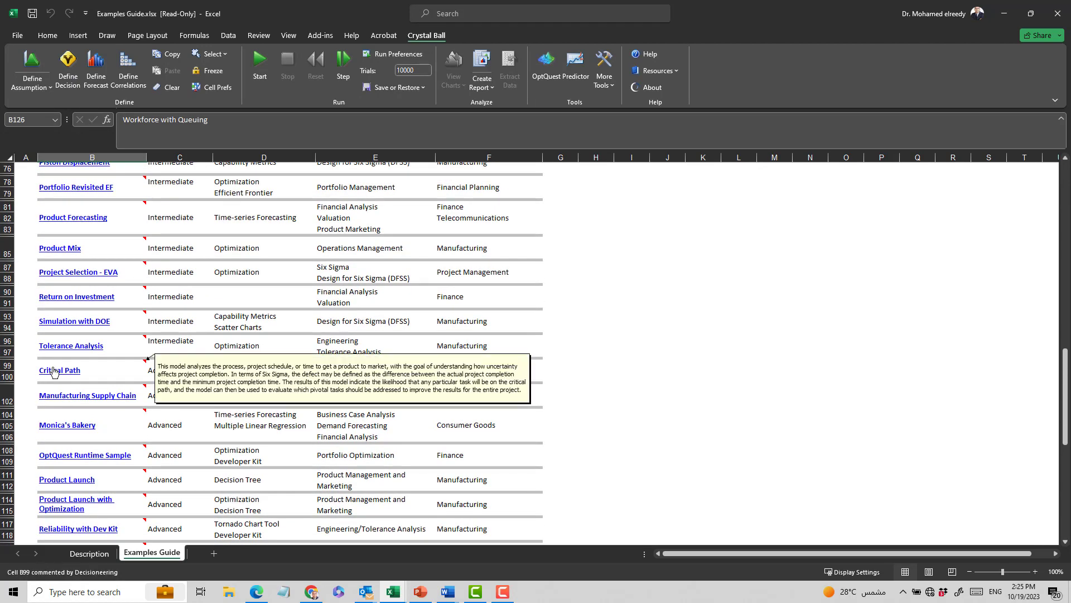
click(53, 372)
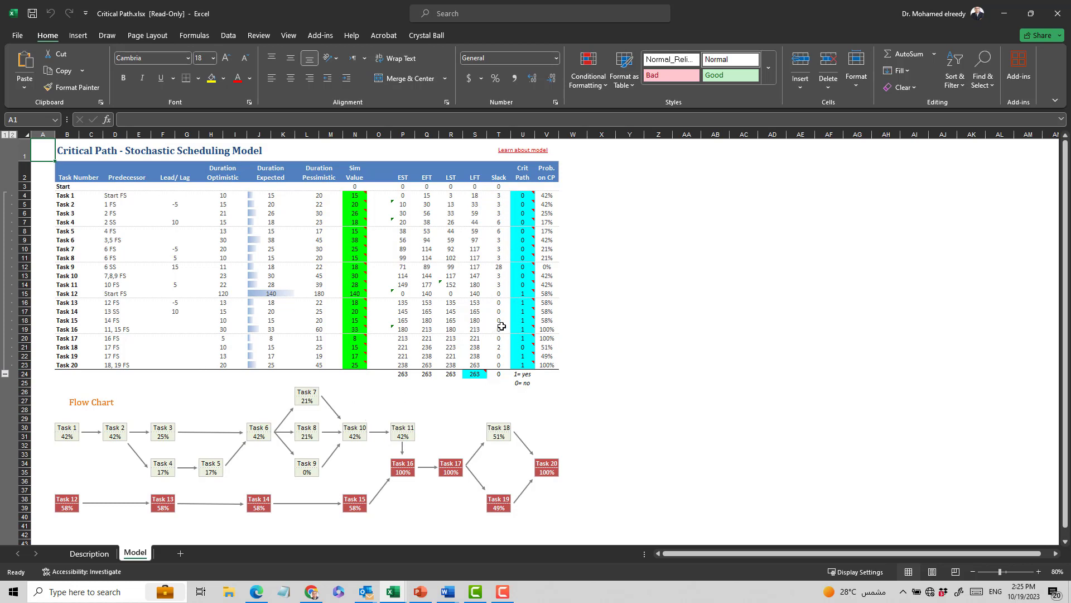
click(516, 303)
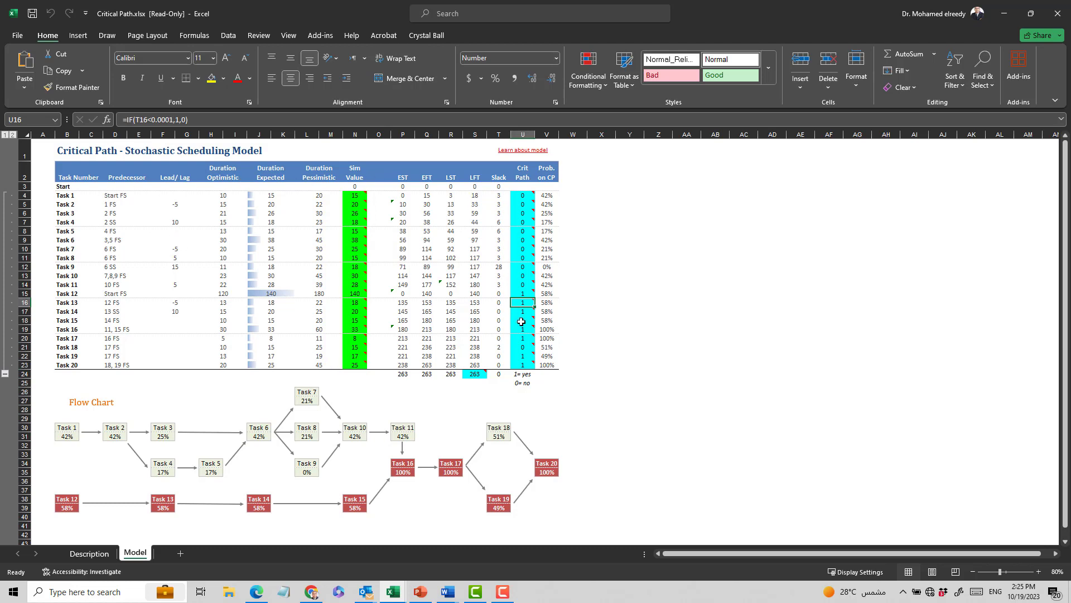
mouse_move(521, 322)
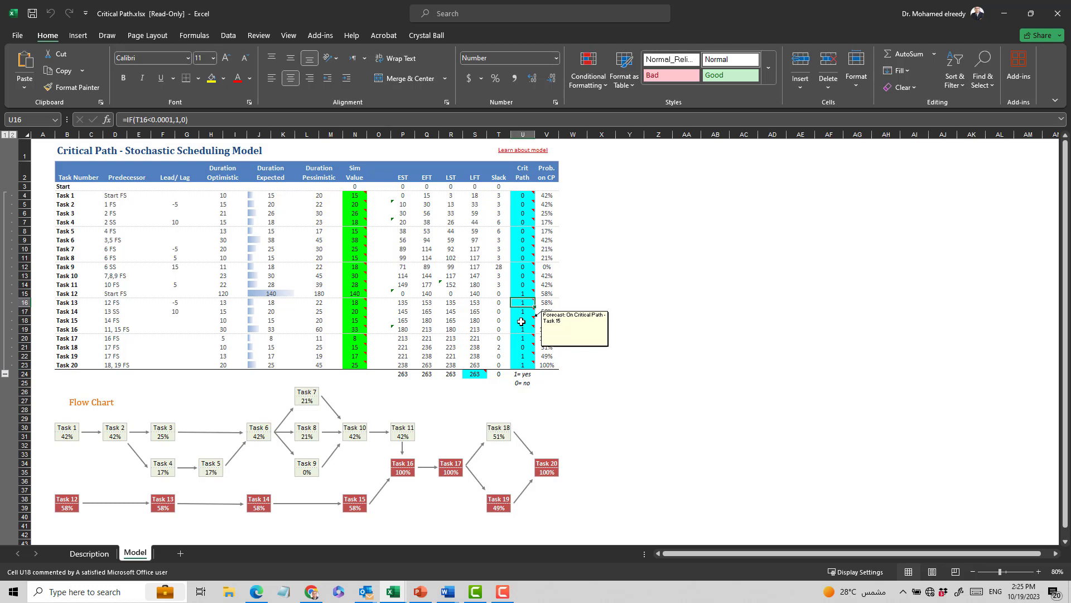
View the assumption definition behind Task 6's Sim Value and close it without changes
click(357, 244)
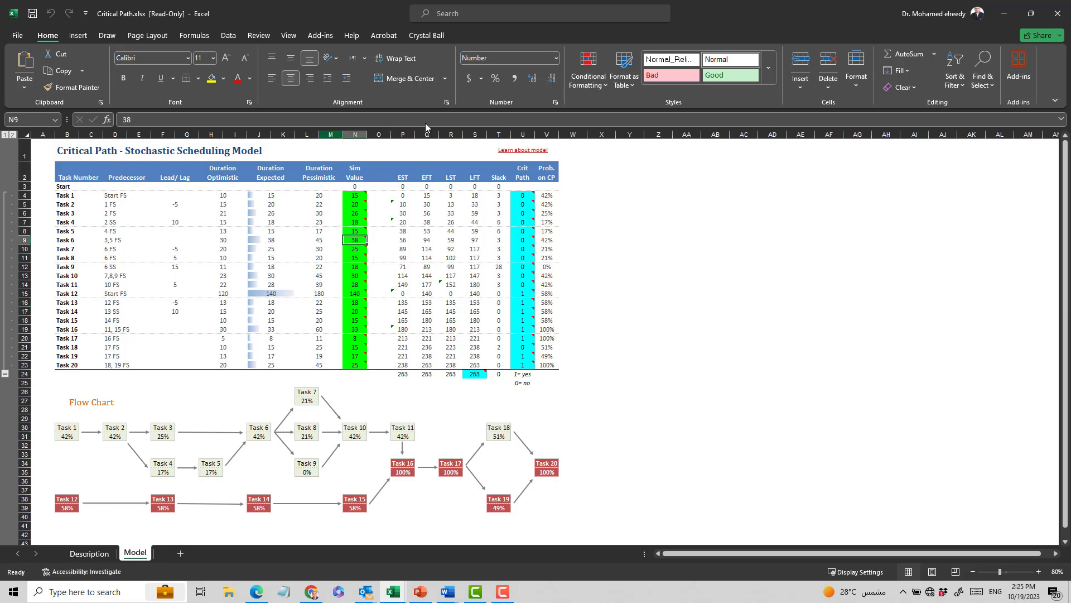
click(431, 36)
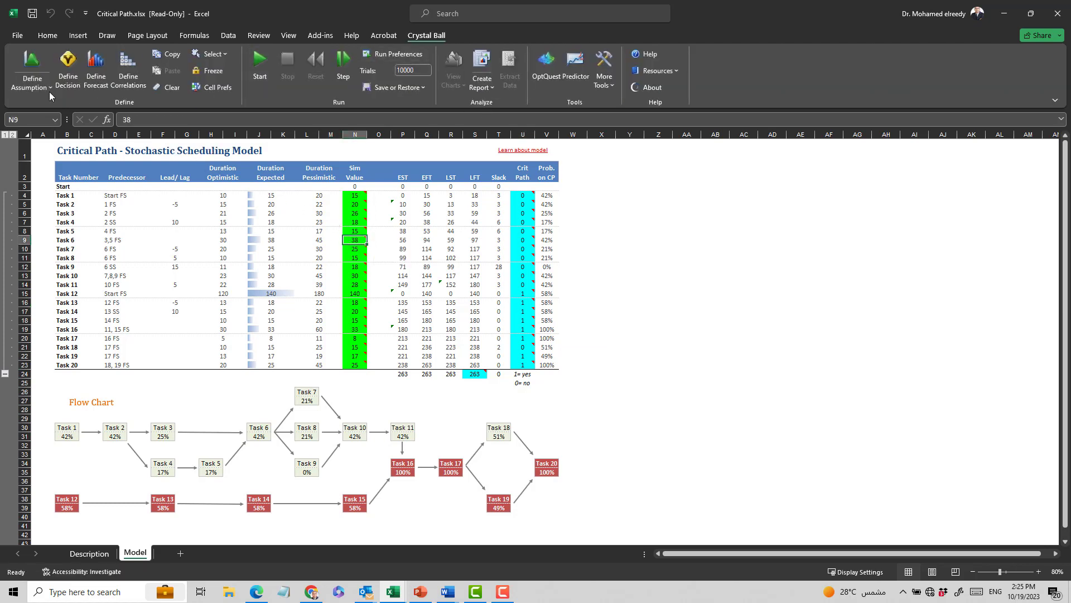
click(29, 55)
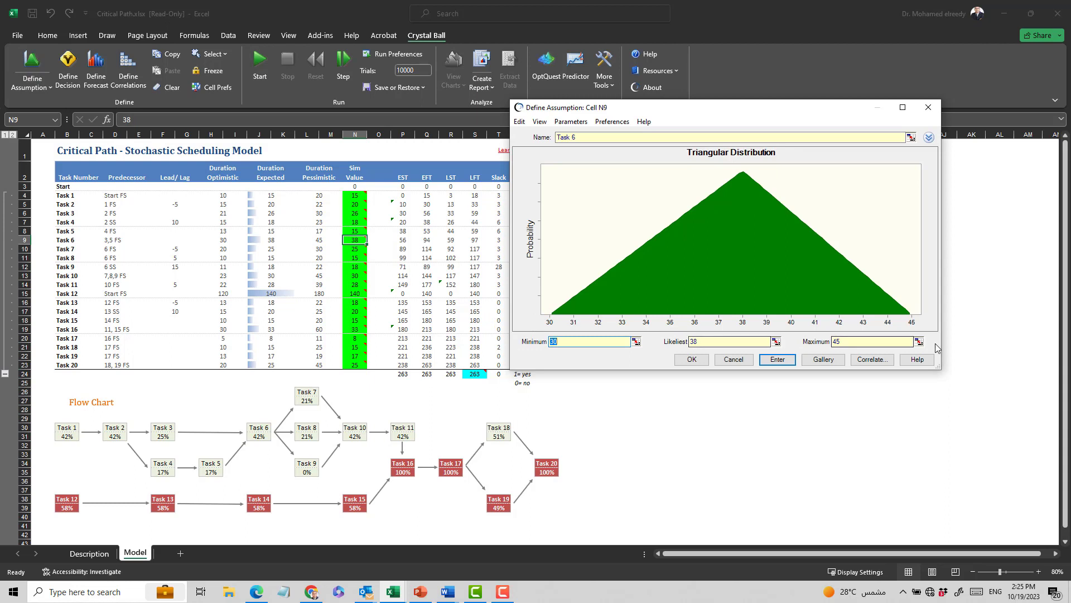
click(934, 109)
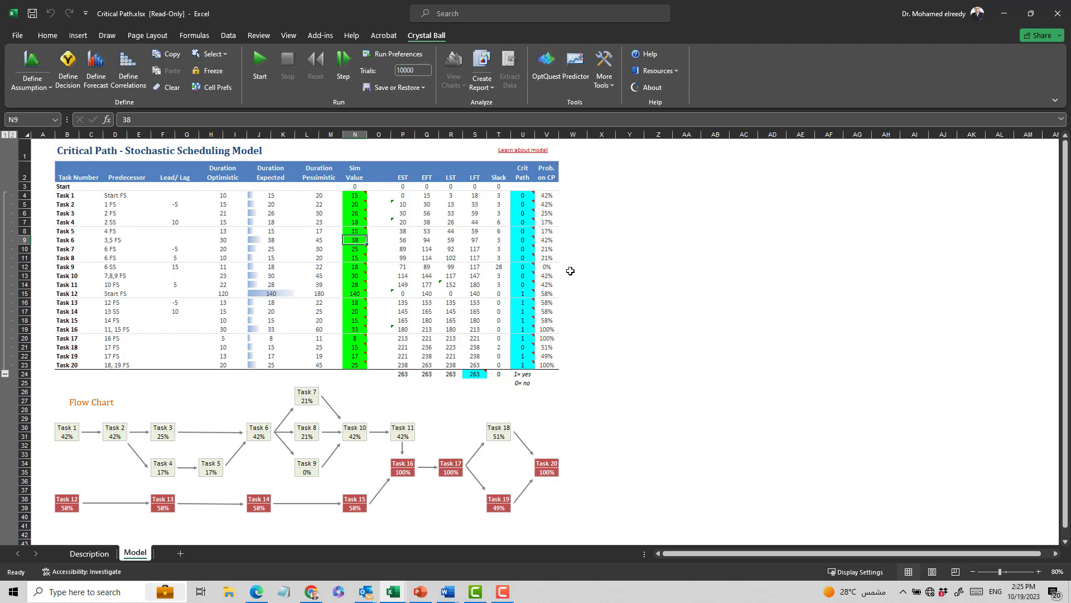
Inspect the LFT forecast formula in S24 and close the Critical Path workbook without saving
click(474, 373)
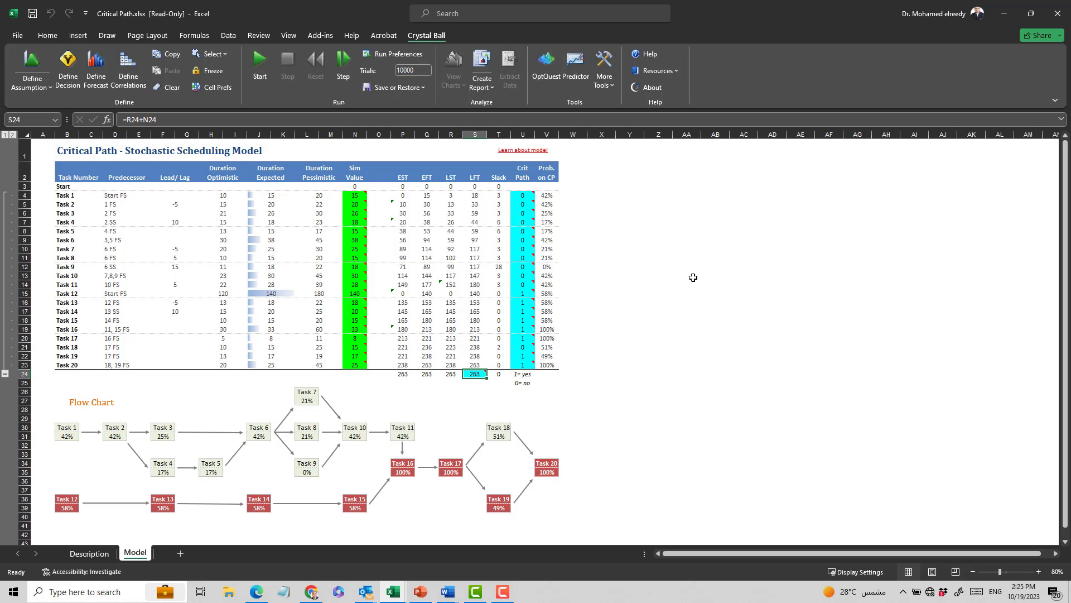
click(1057, 12)
click(554, 311)
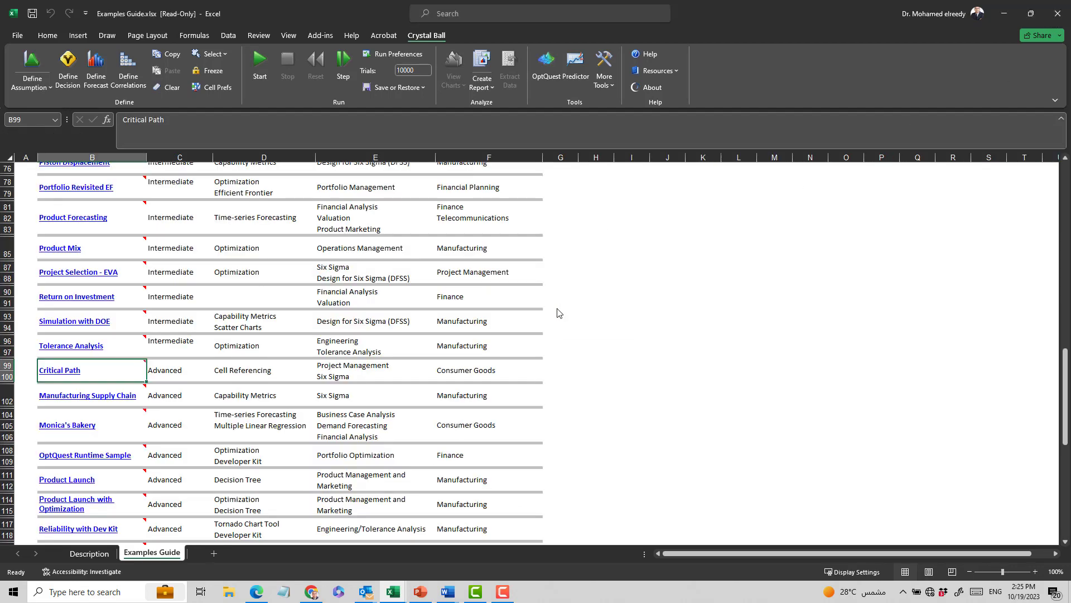
Look back through the intermediate examples in the guide and open the Futura Apartments with OptQuest model
mouse_move(49, 301)
scroll(50, 301, up, 8)
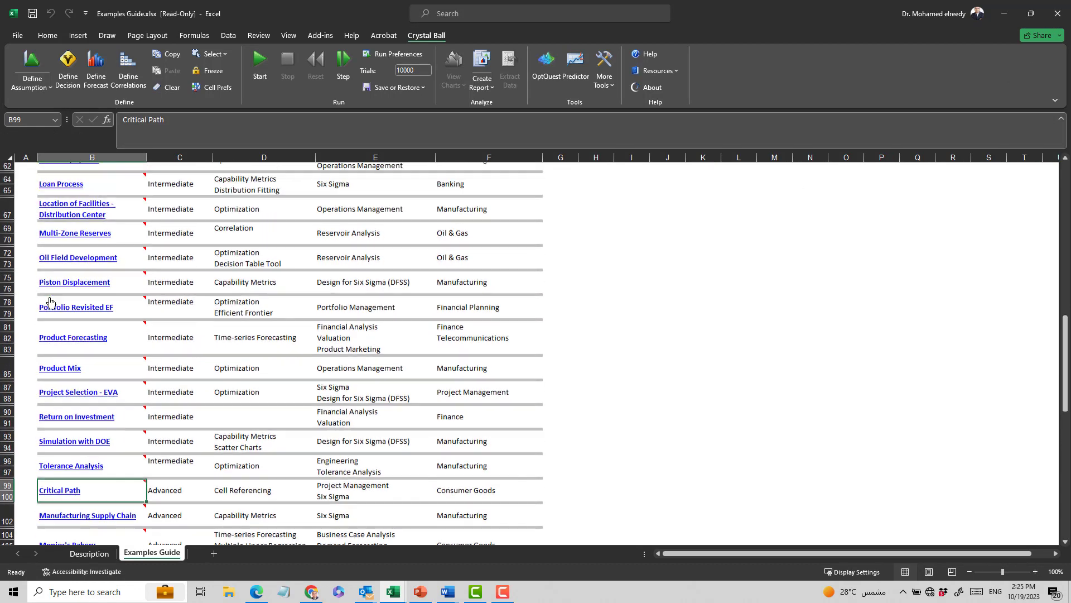
scroll(49, 302, up, 5)
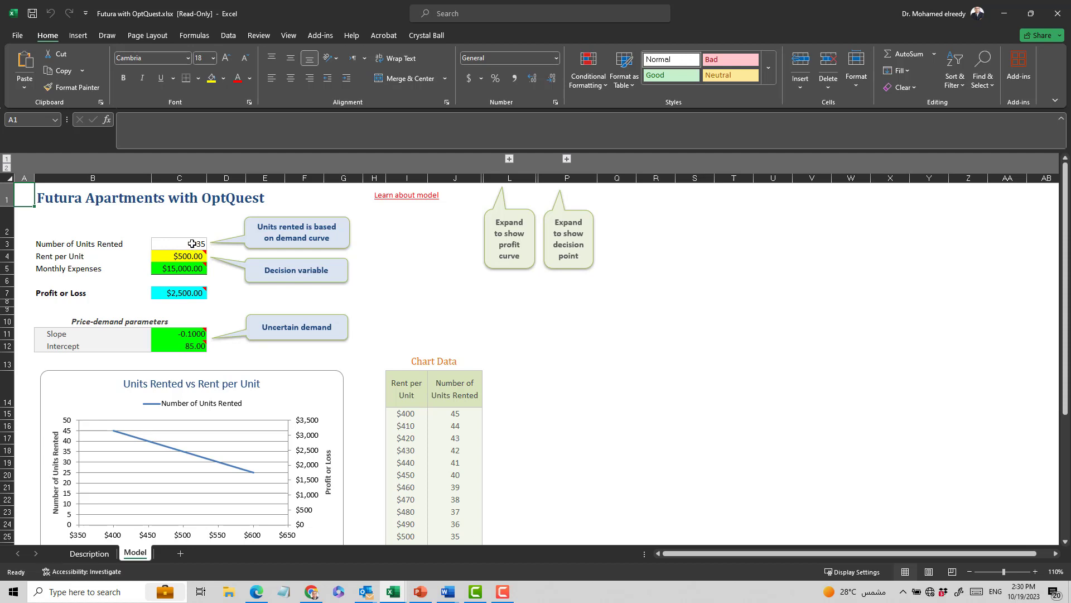
Examine the Rent per Unit decision variable and the Units Rented vs Rent per Unit chart, and minimize the Futura workbook
mouse_move(184, 256)
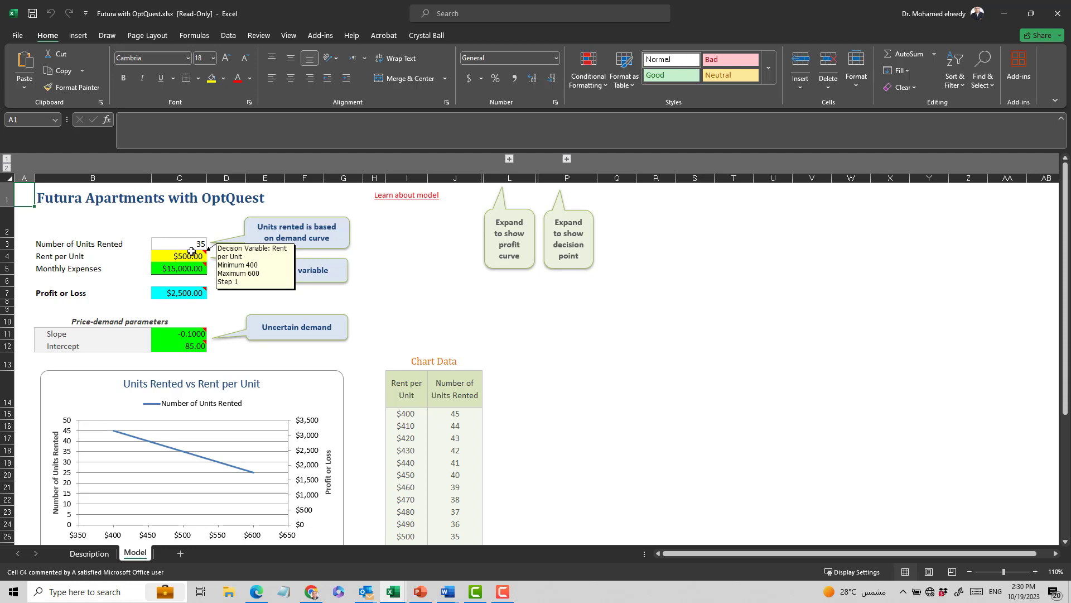
scroll(163, 360, down, 2)
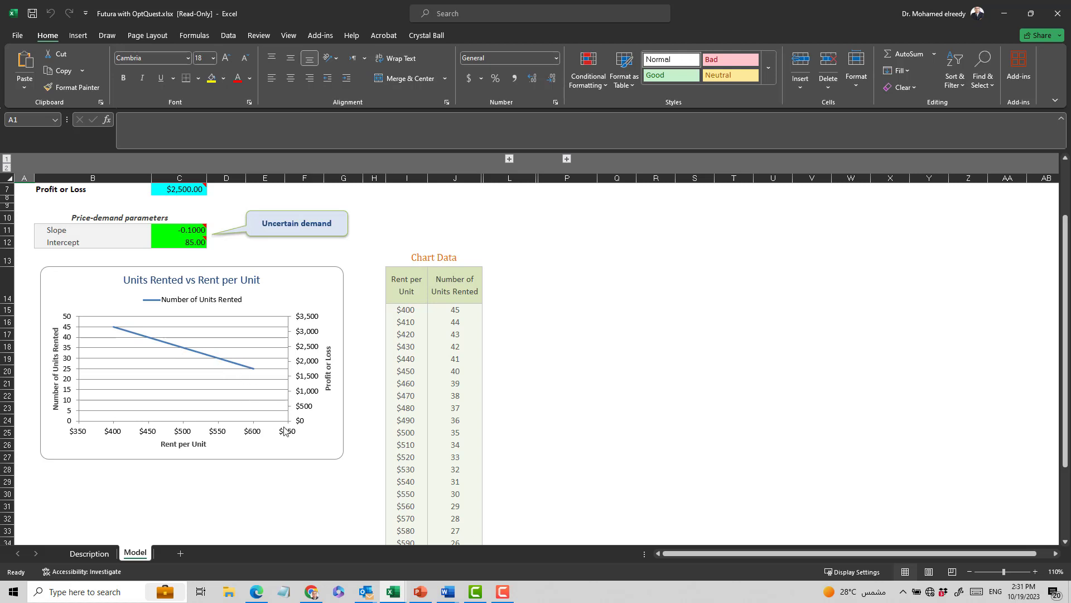
scroll(284, 430, up, 1)
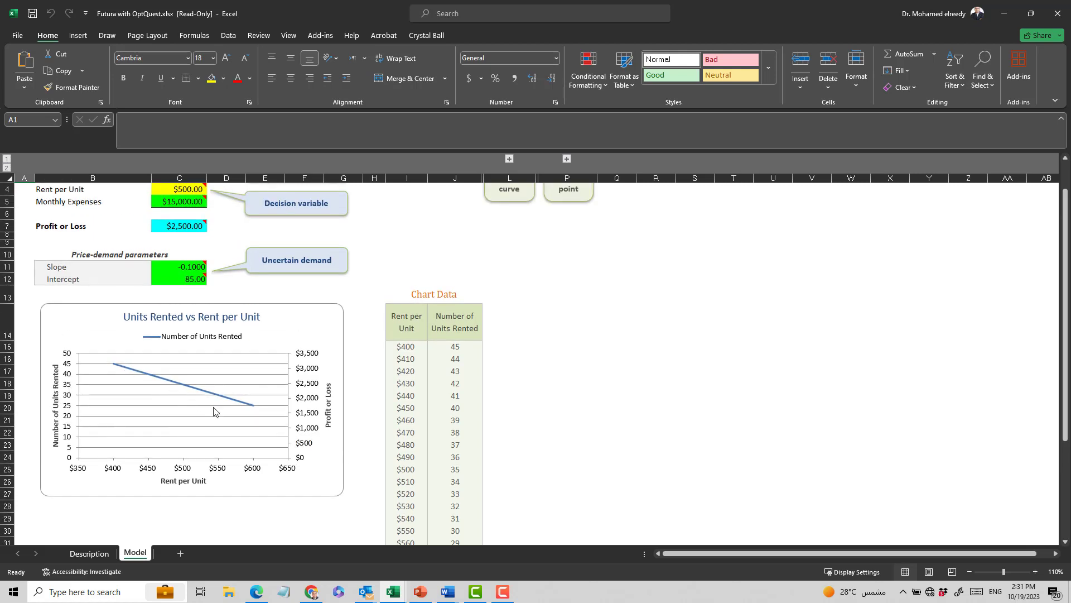
scroll(276, 438, up, 1)
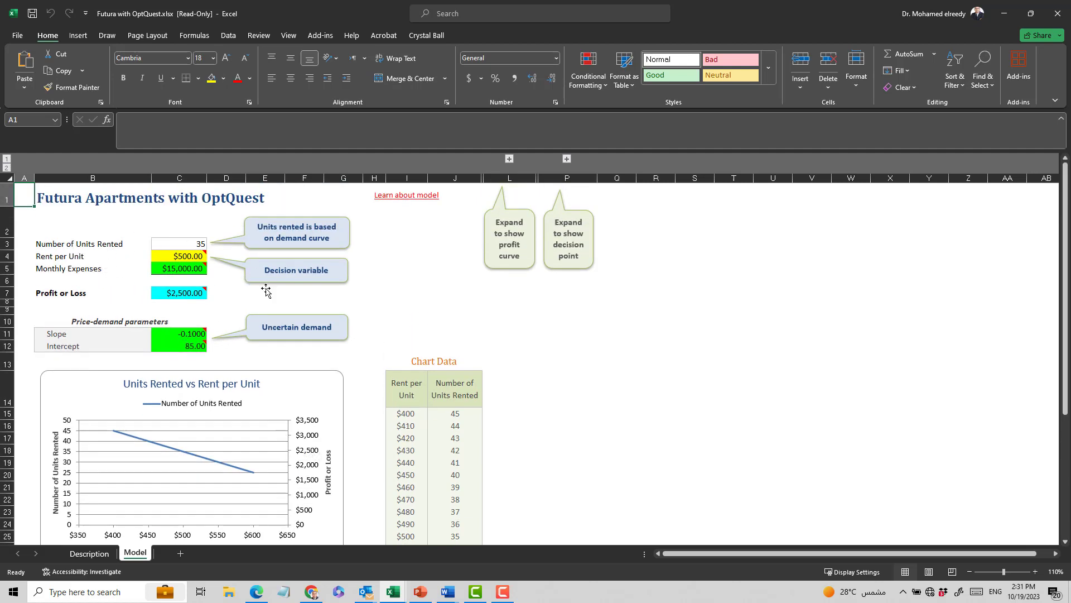
click(240, 349)
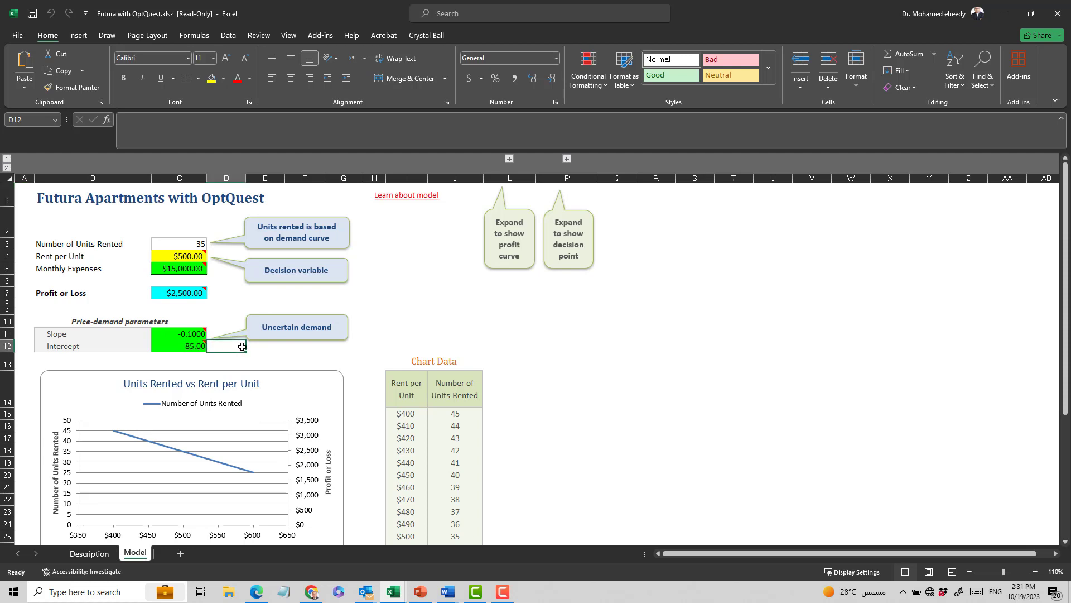
click(188, 258)
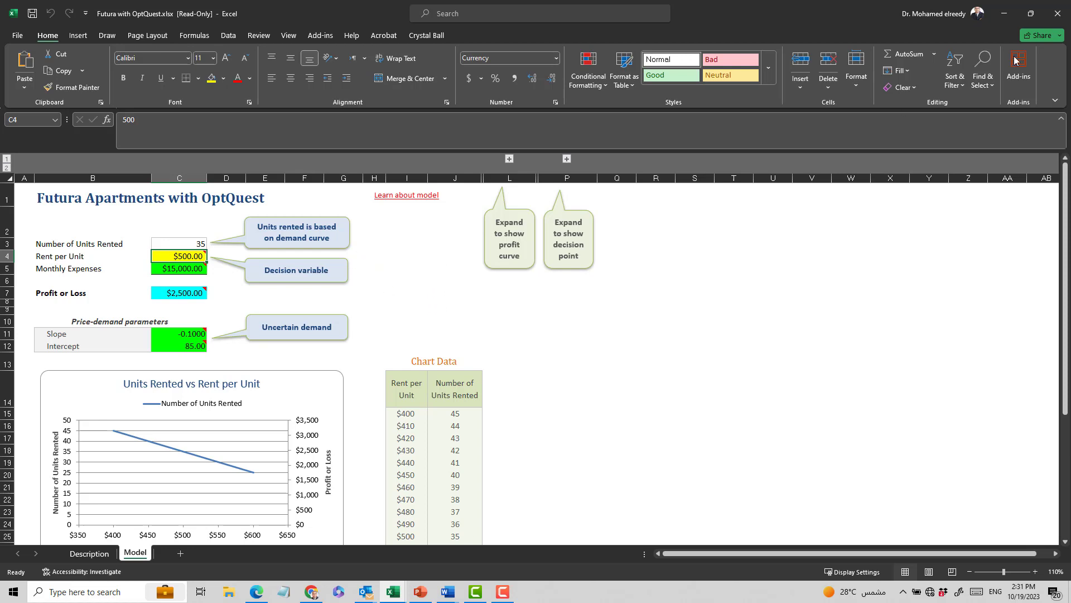
click(1004, 13)
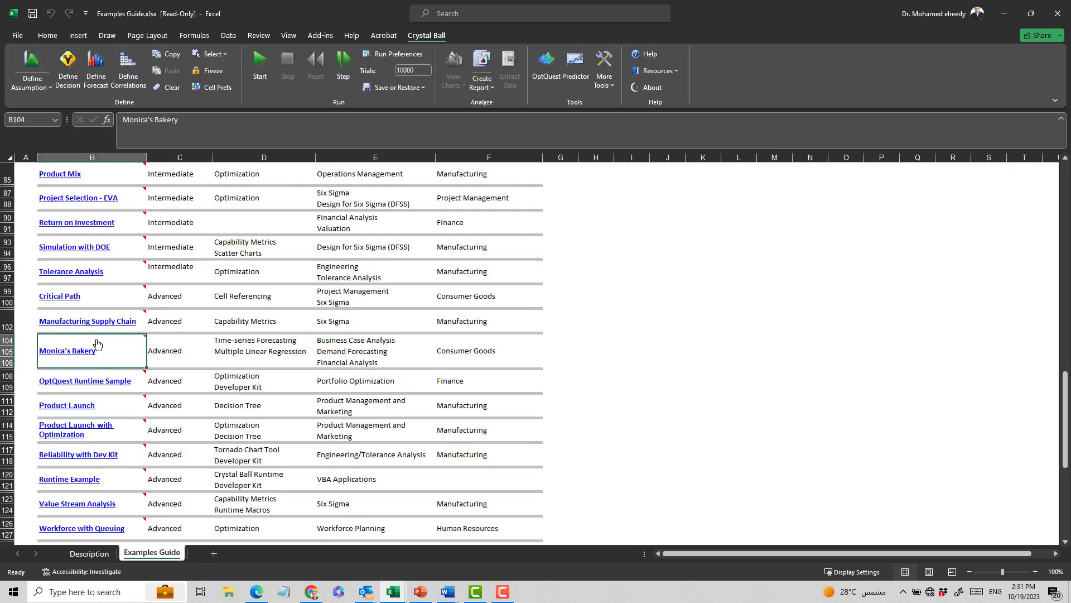
Look through the guide back to its basic examples and open the Reliability of a Helical Spring model
scroll(96, 343, down, 3)
scroll(96, 343, up, 9)
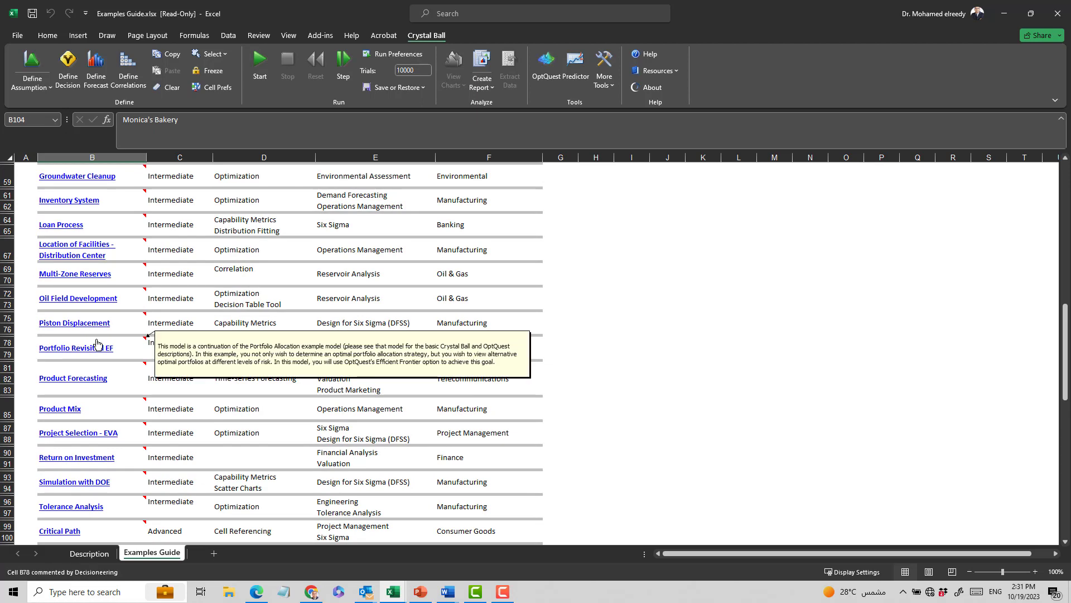
scroll(93, 340, up, 3)
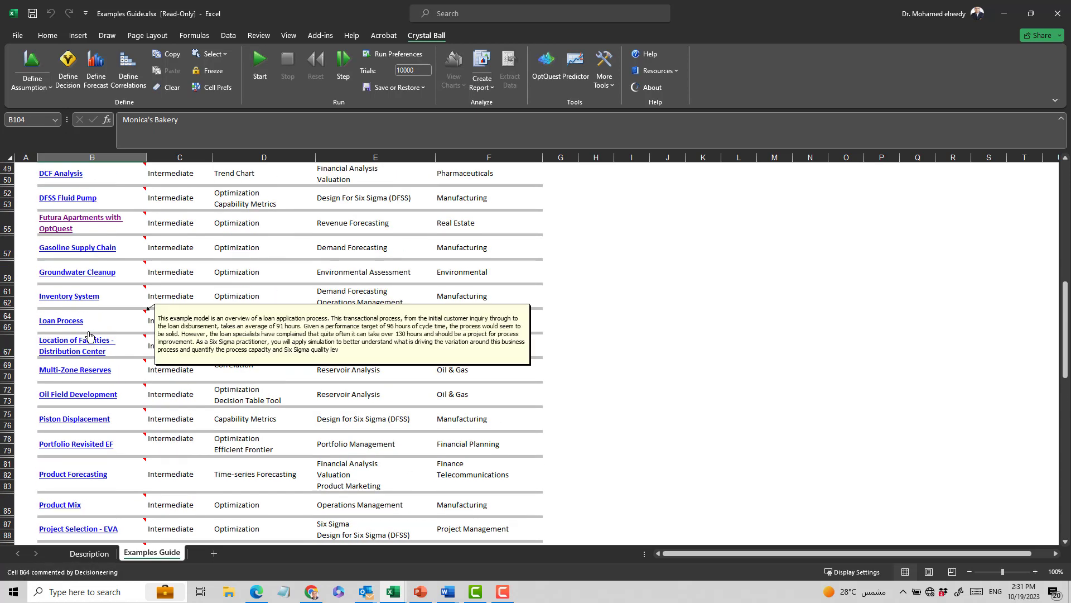
scroll(103, 375, up, 4)
scroll(103, 375, up, 4)
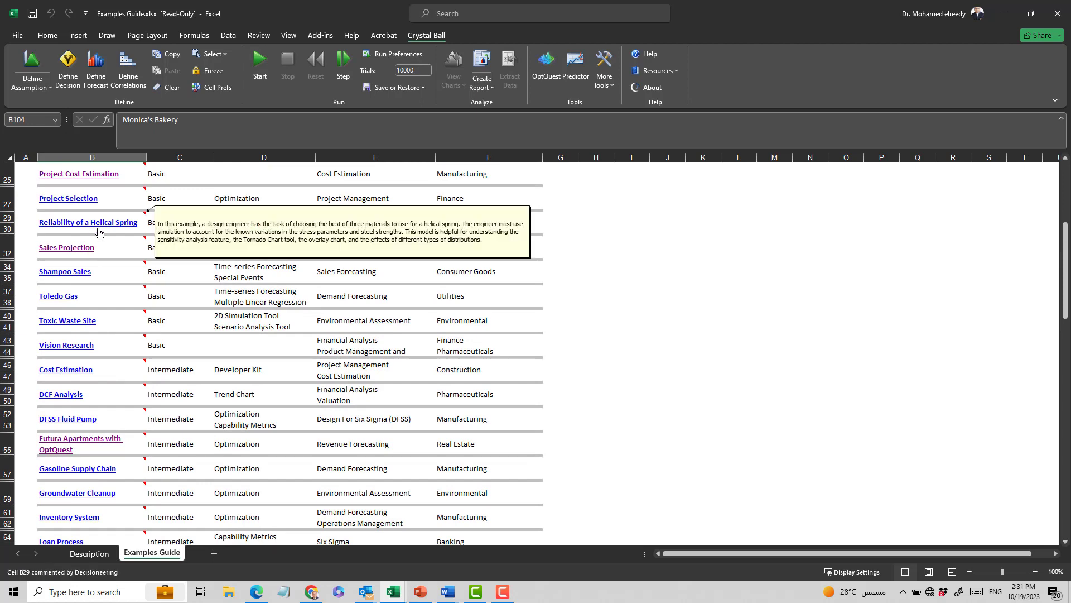
click(99, 232)
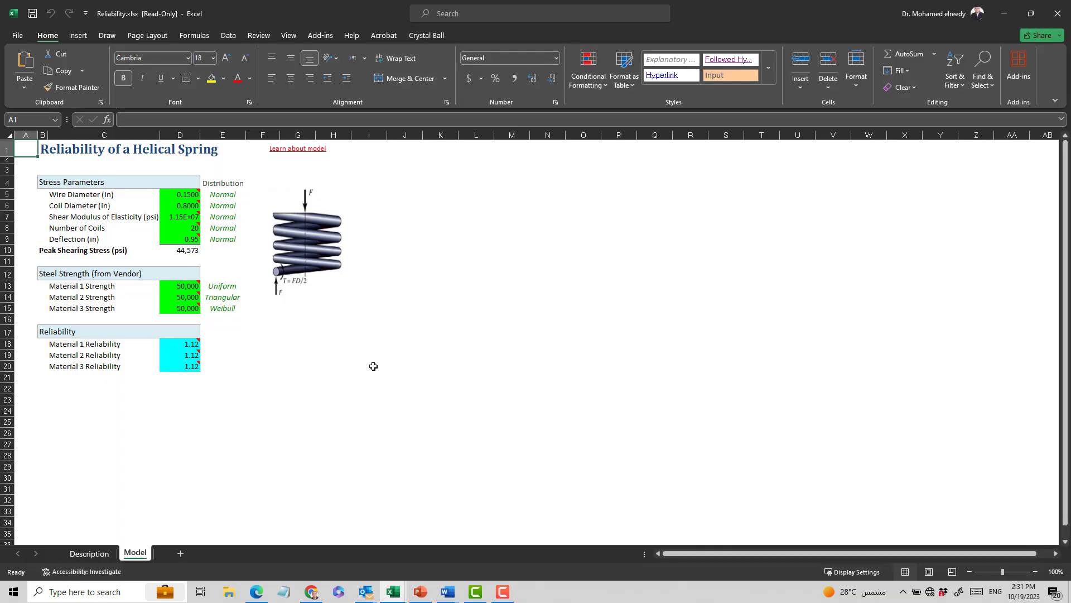
View the helical spring model, minimize its workbook, and look over the basic and intermediate examples in the guide
click(371, 366)
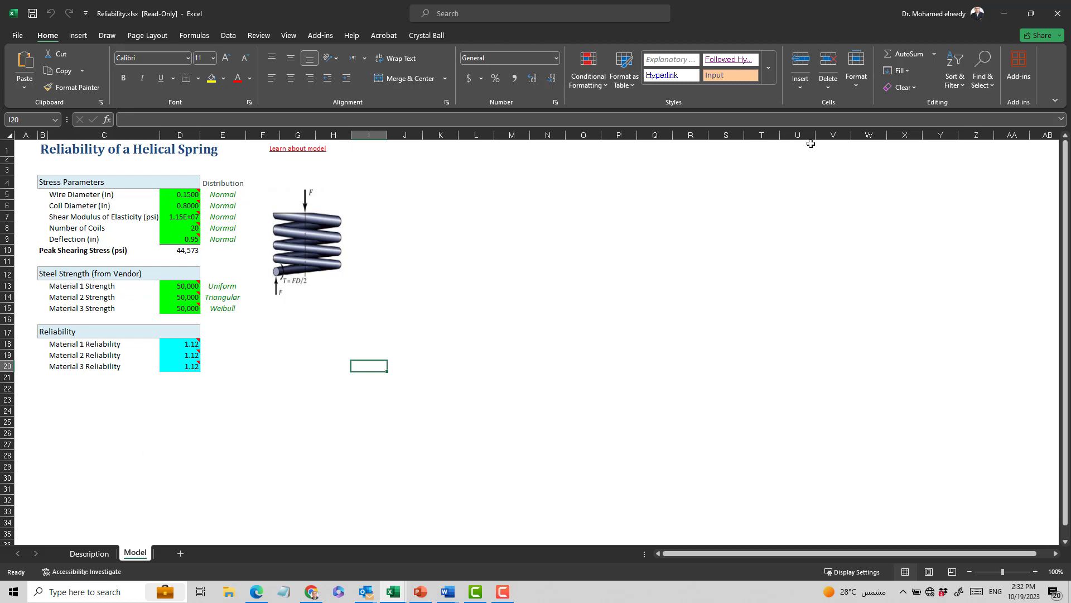
click(1009, 21)
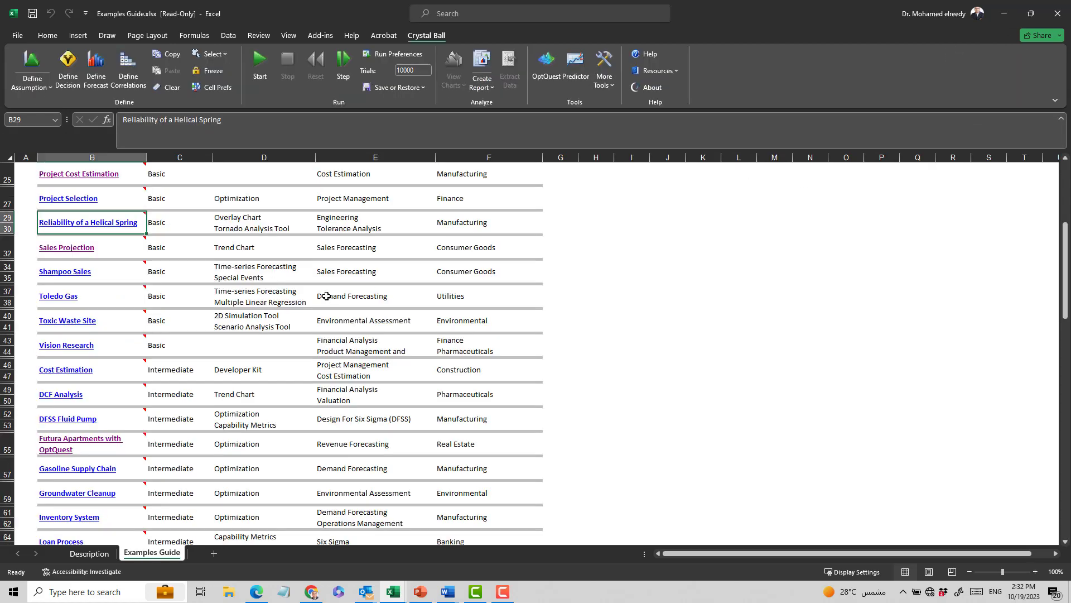
click(661, 327)
scroll(591, 356, down, 3)
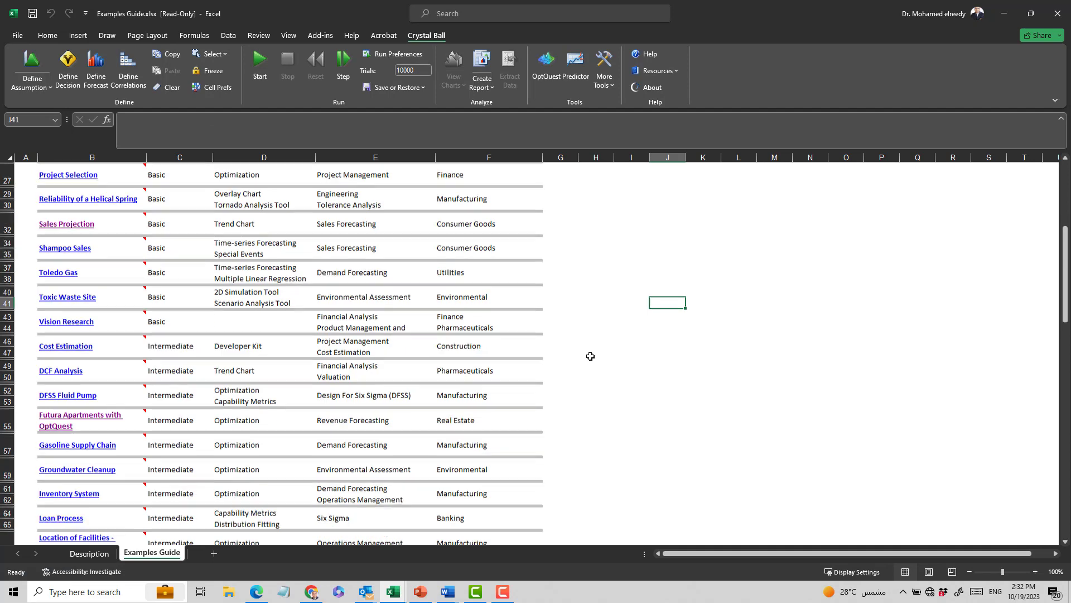
Switch to the Crystal Ball introduction presentation in PowerPoint and start the slide show from the closing Thanks slide
click(1004, 14)
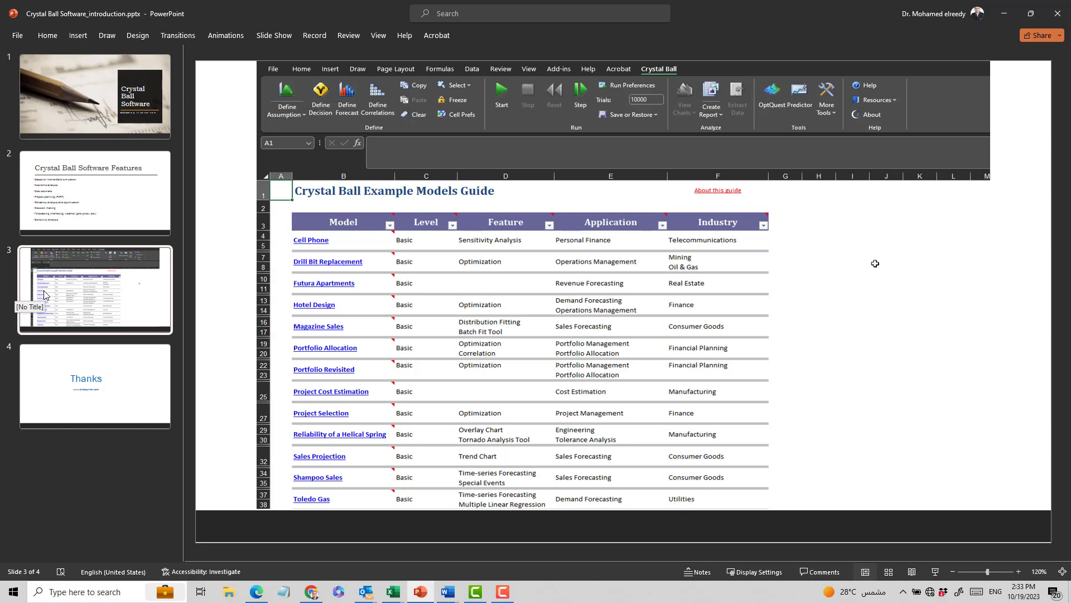
click(83, 351)
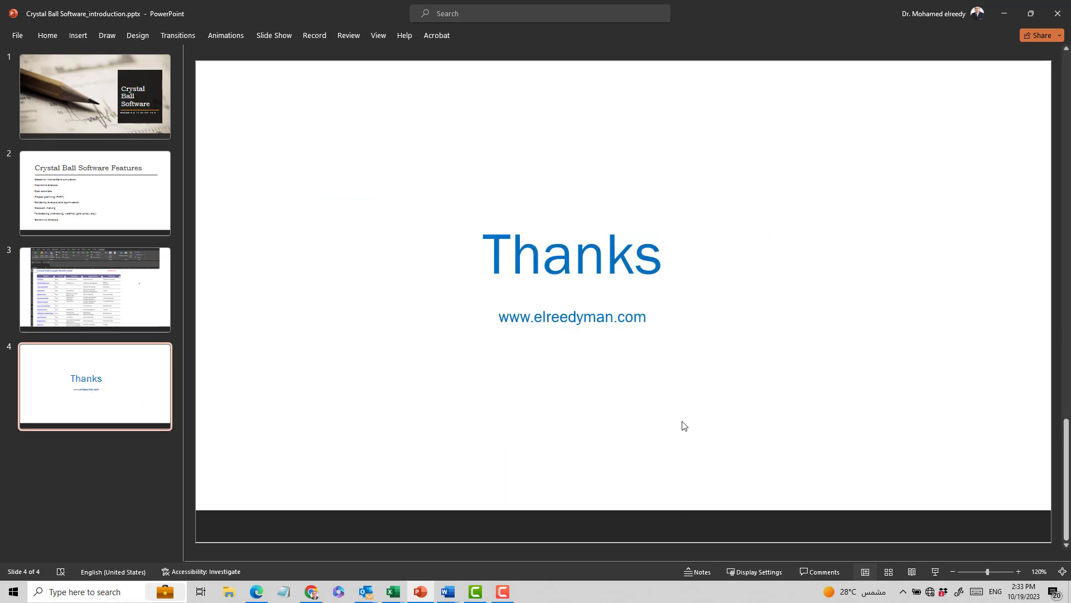
click(936, 575)
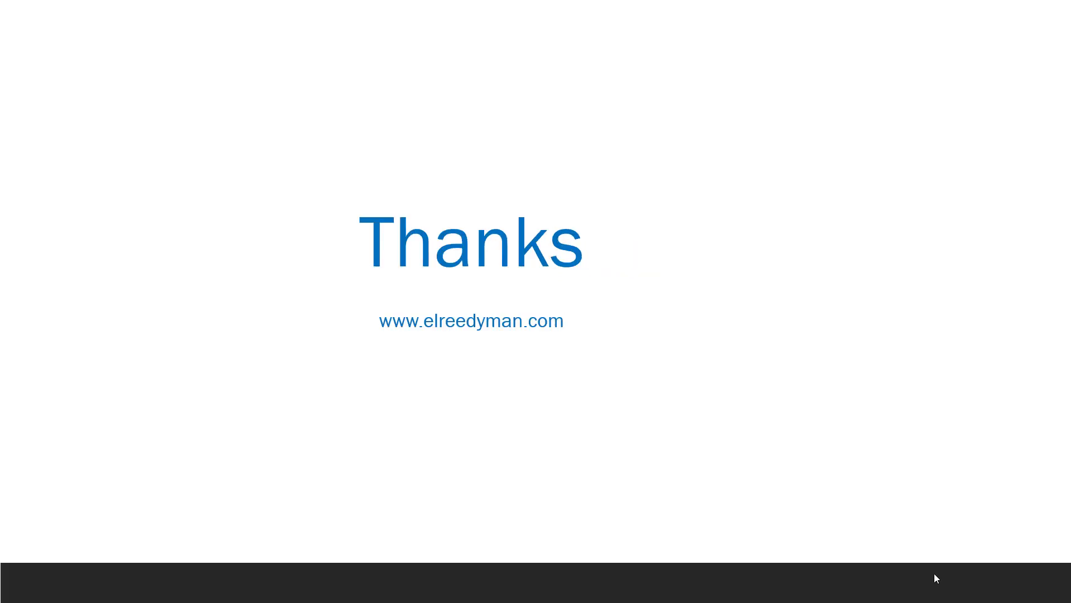